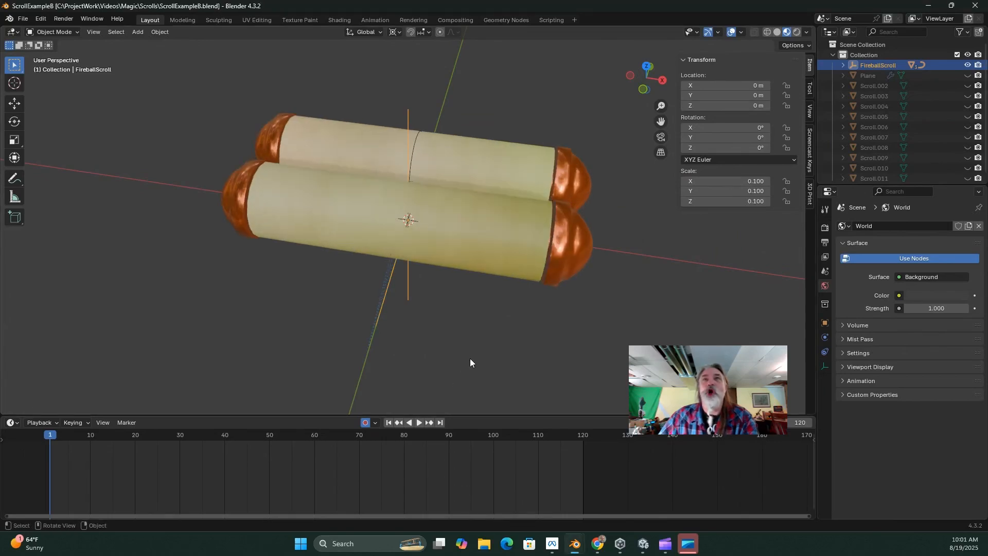
# Select the scroll mesh and hide the FireballScroll empty, both cylinders and the Spiral curve
pyautogui.click(465, 234)
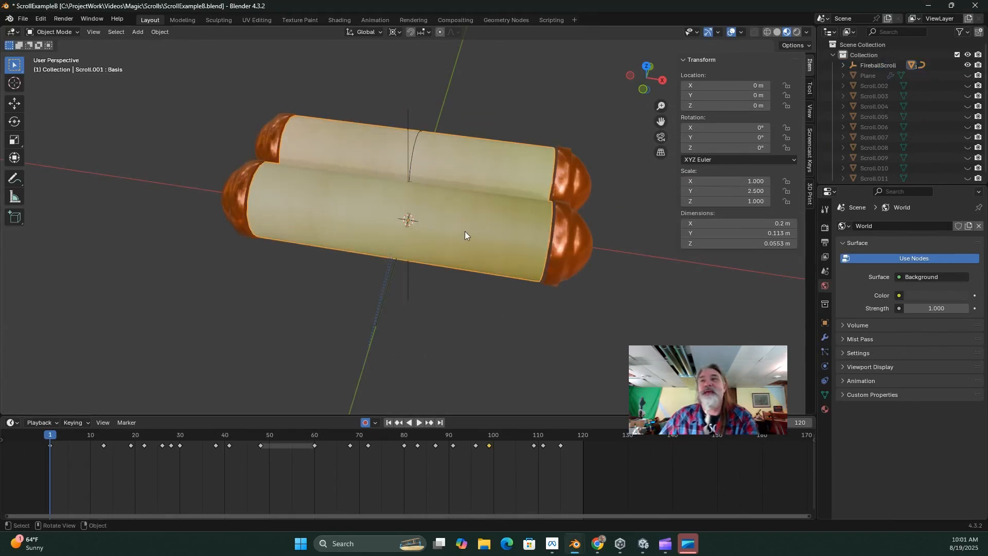
pyautogui.scroll(-2, 463, 257)
pyautogui.moveTo(462, 274); pyautogui.dragTo(335, 261, button='middle')
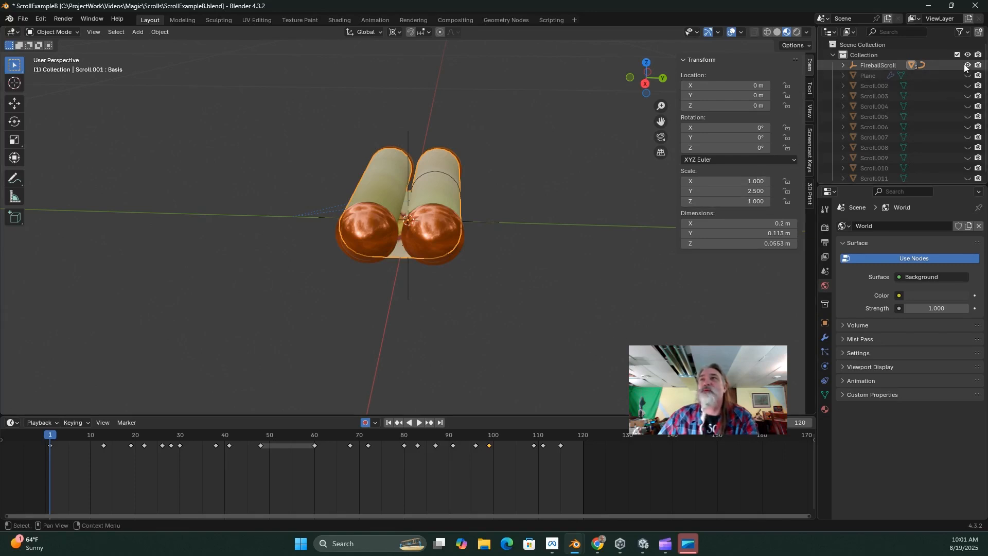
pyautogui.press('.')
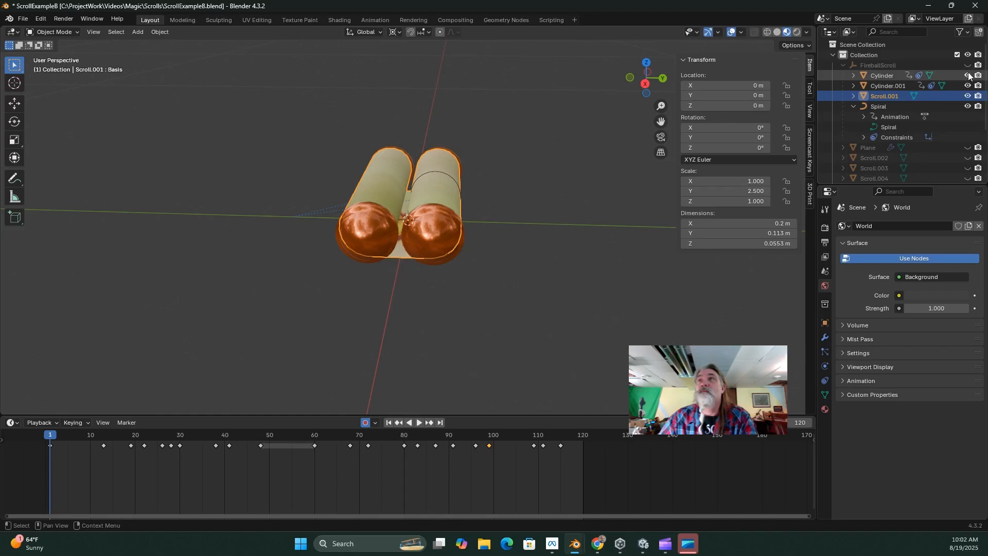
pyautogui.click(967, 75)
pyautogui.click(968, 86)
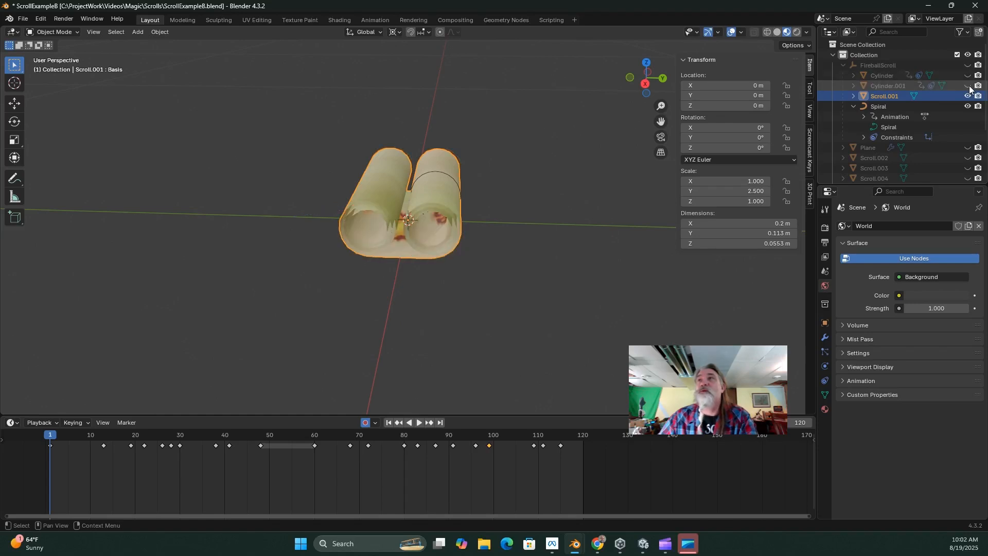
pyautogui.click(968, 106)
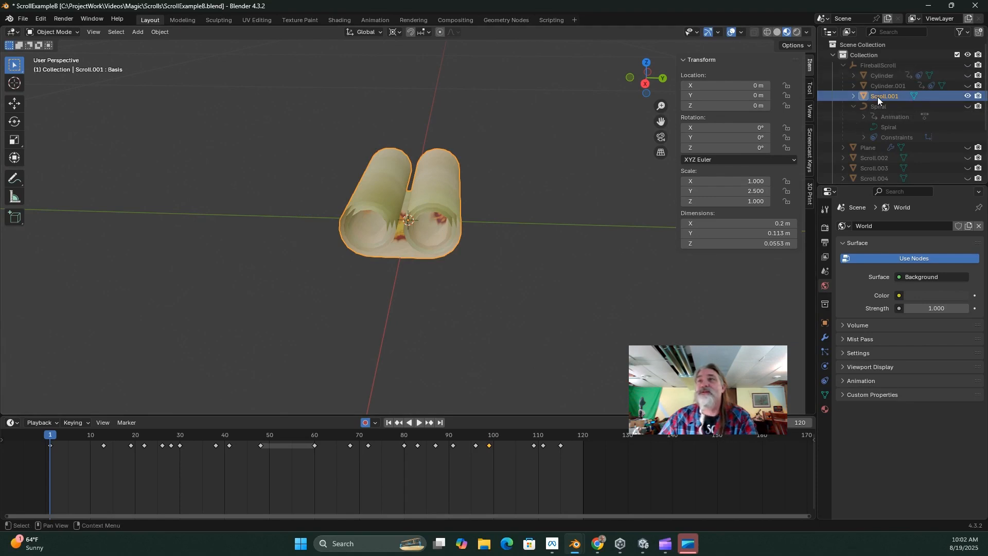
# Unhide the meshes Scroll.002 through Scroll.011
pyautogui.click(967, 158)
pyautogui.scroll(-3, 965, 154)
pyautogui.click(967, 107)
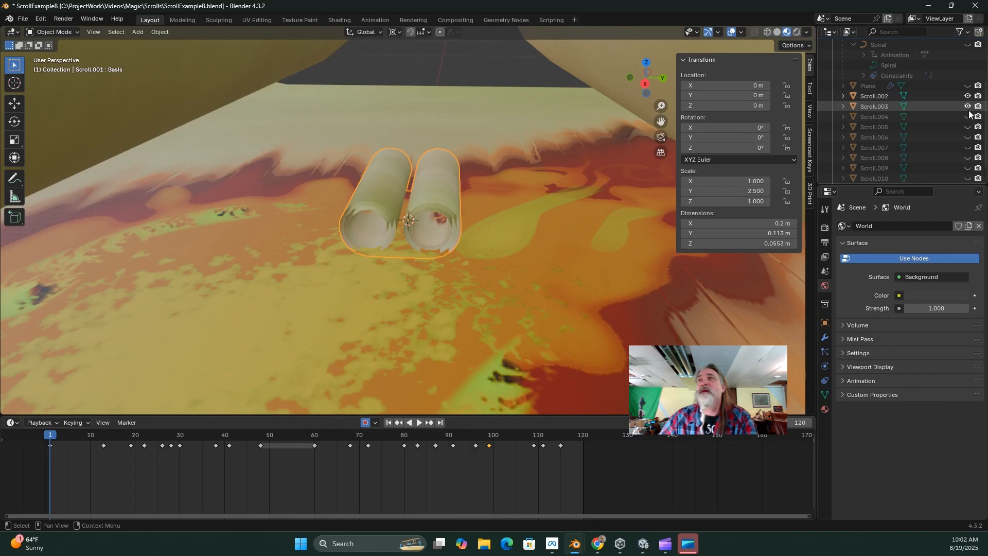
pyautogui.click(967, 117)
pyautogui.click(967, 127)
pyautogui.click(968, 137)
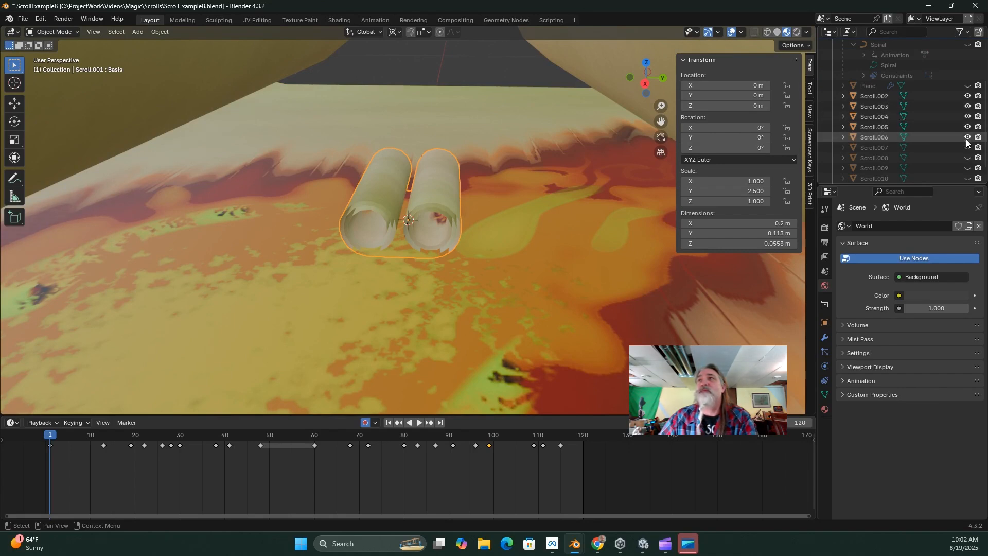
pyautogui.click(967, 148)
pyautogui.click(967, 158)
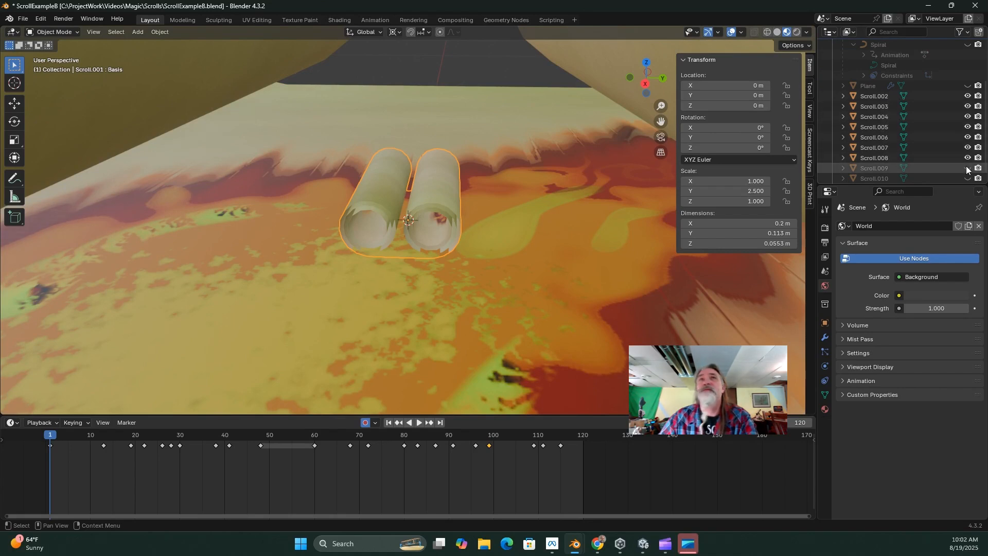
# Clear the parent of Scroll.001 without keeping its transformation
pyautogui.scroll(2, 449, 199)
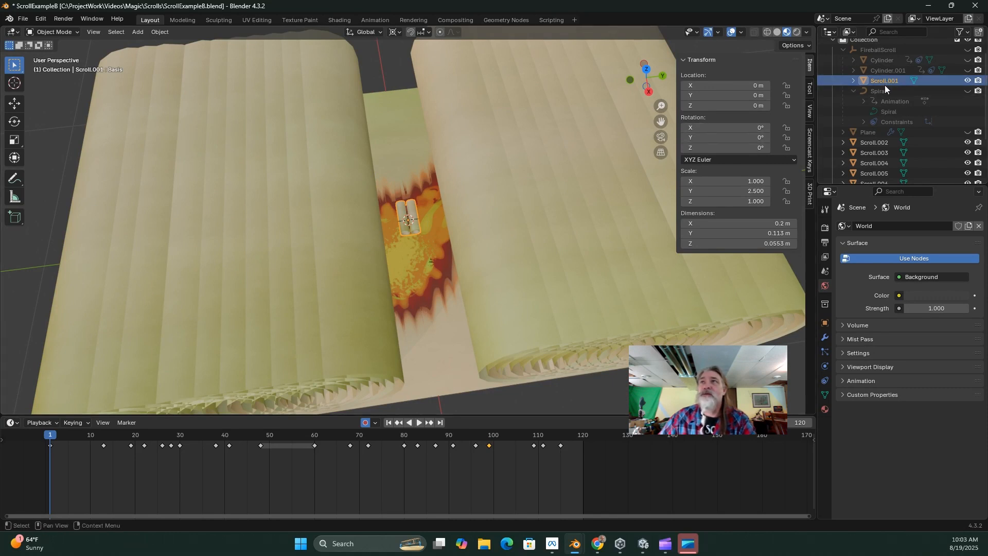
pyautogui.moveTo(549, 206); pyautogui.dragTo(476, 223, button='middle')
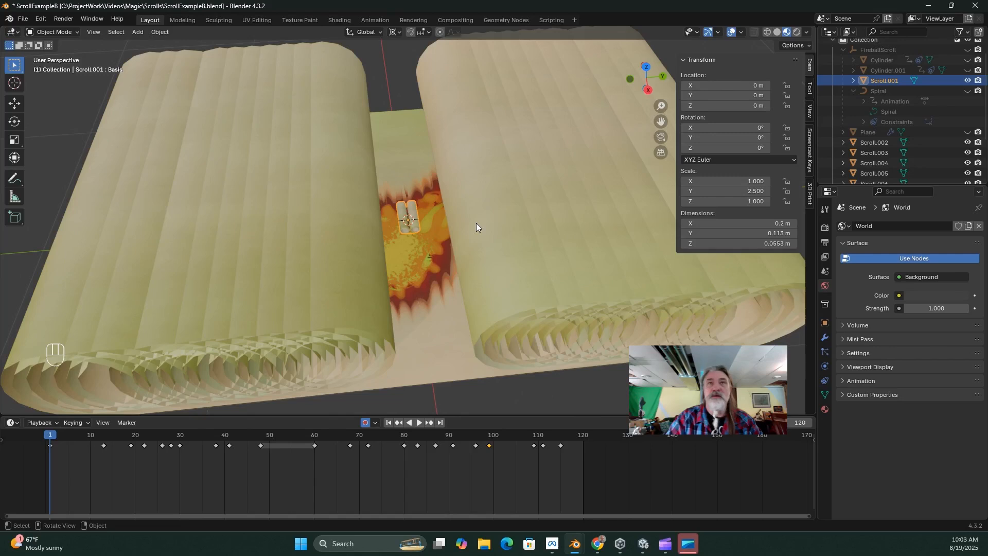
pyautogui.hotkey('alt', 'p')
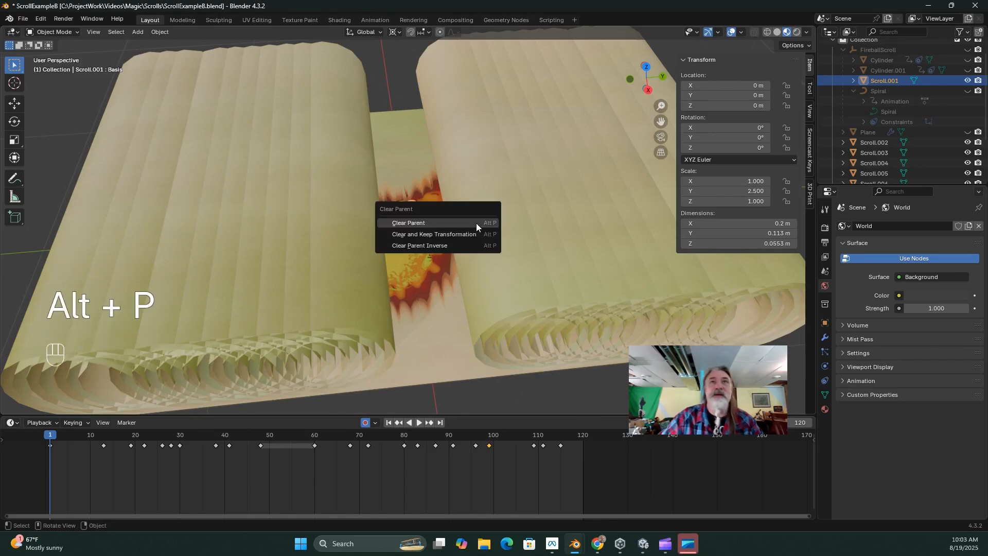
pyautogui.click(476, 223)
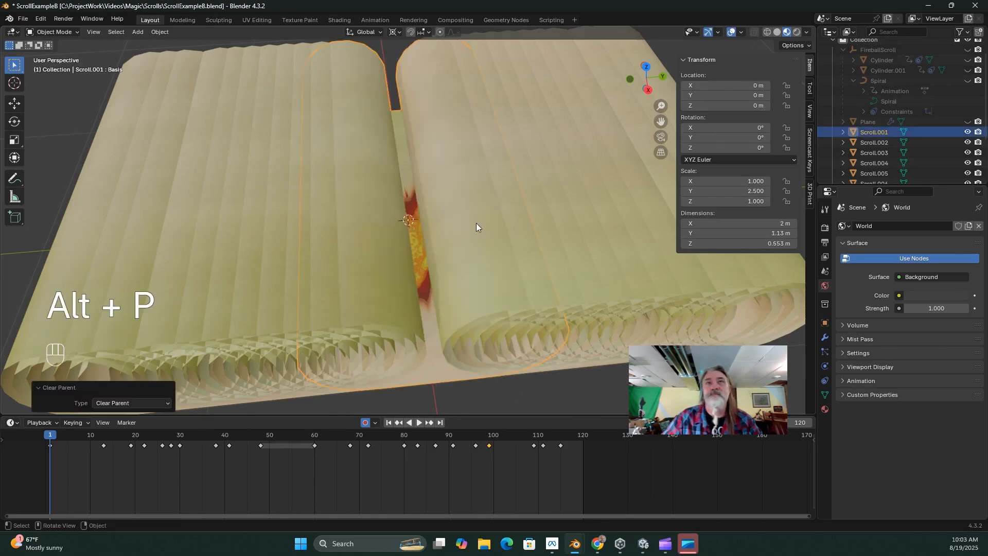
pyautogui.scroll(-5, 476, 223)
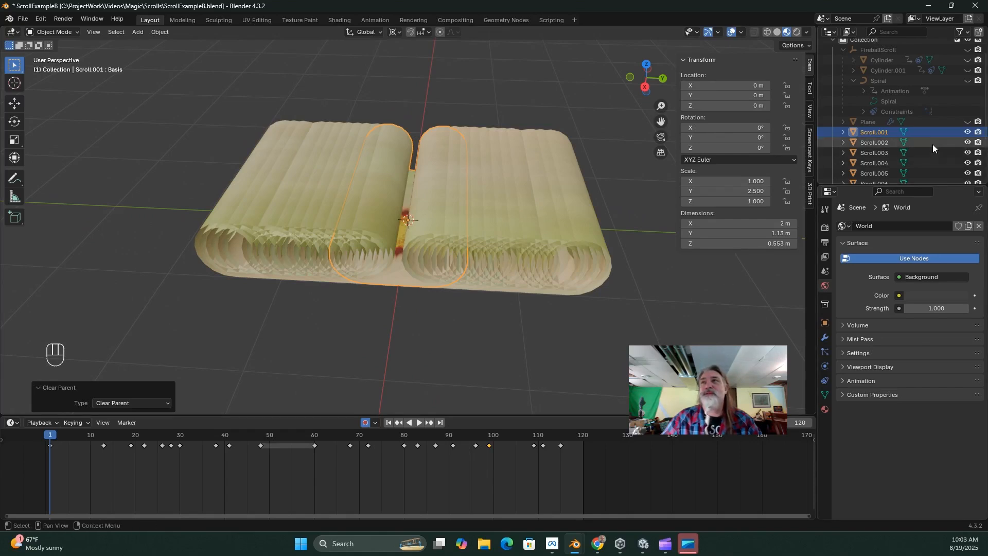
# Select Scroll.001 through Scroll.011 with Scroll.001 active, and add a Solidify modifier with 0.005 m thickness to it
pyautogui.scroll(4, 583, 283)
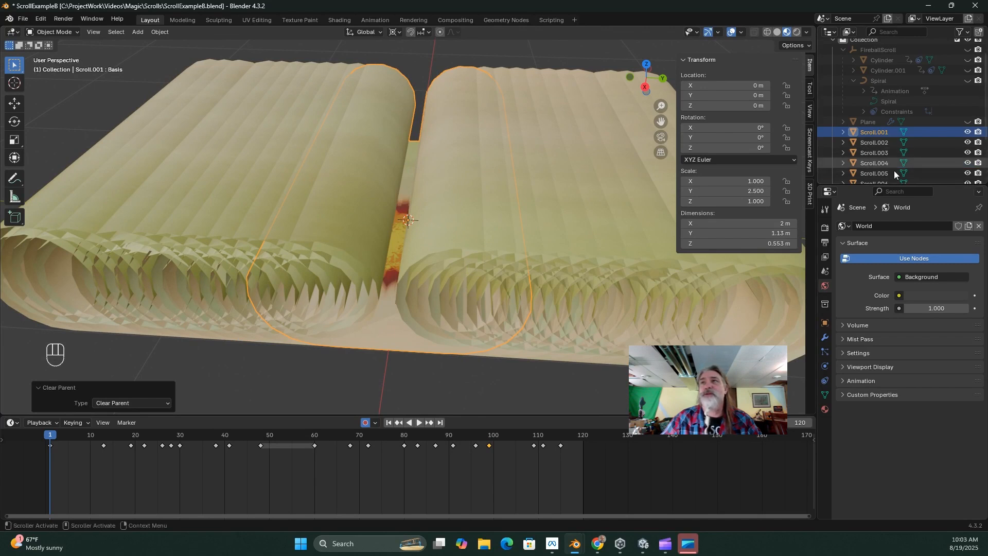
pyautogui.moveTo(894, 184); pyautogui.dragTo(877, 305)
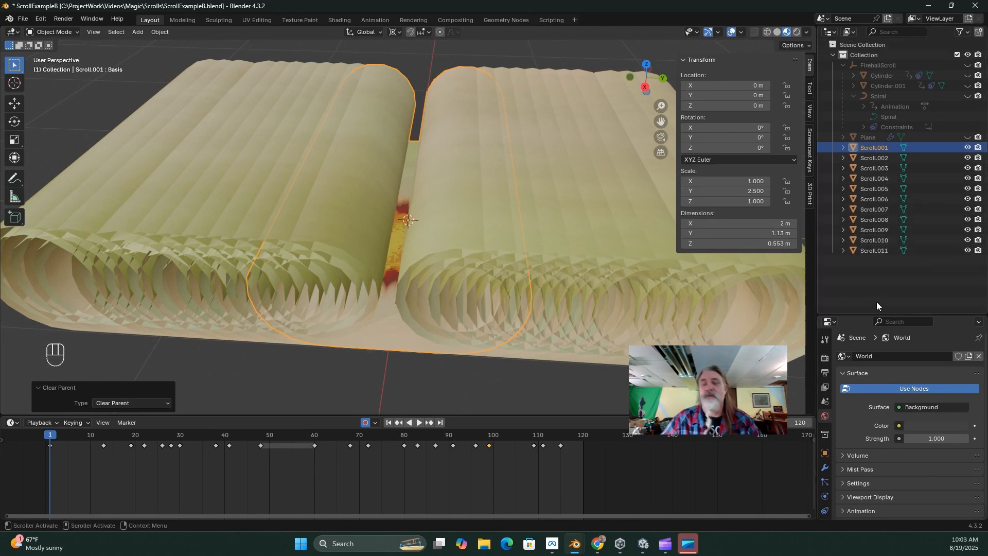
pyautogui.keyDown('shift'); pyautogui.click(869, 249); pyautogui.keyUp('shift')
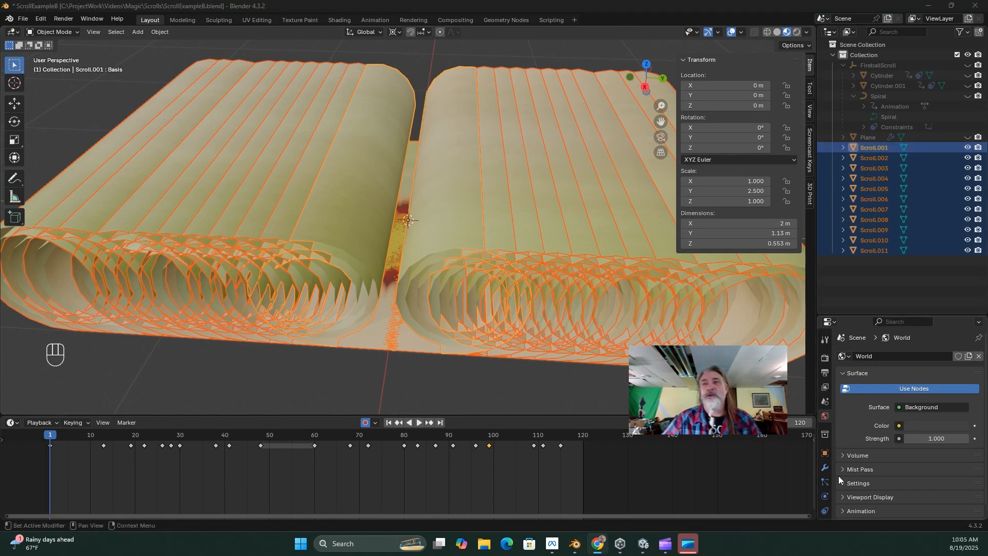
pyautogui.click(824, 469)
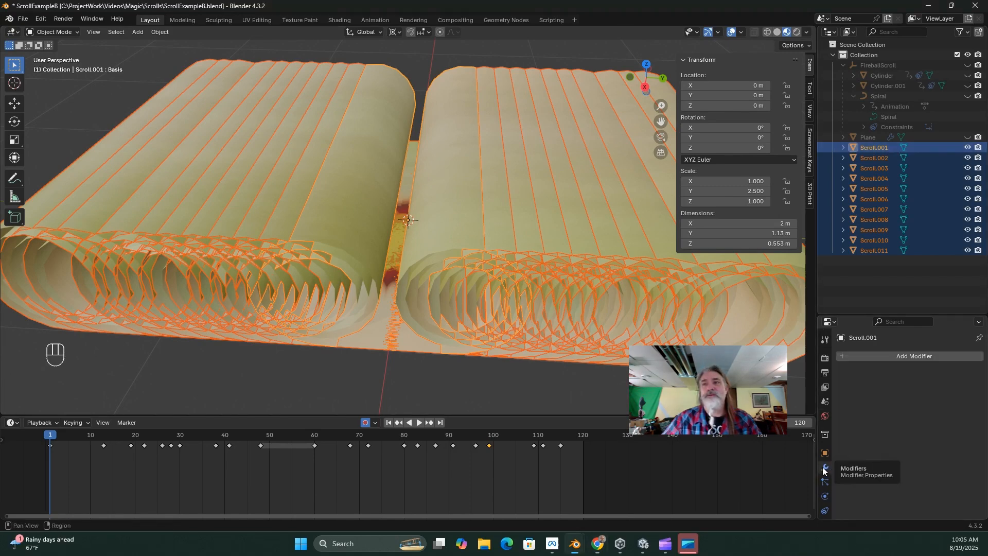
pyautogui.click(855, 355)
pyautogui.moveTo(814, 393)
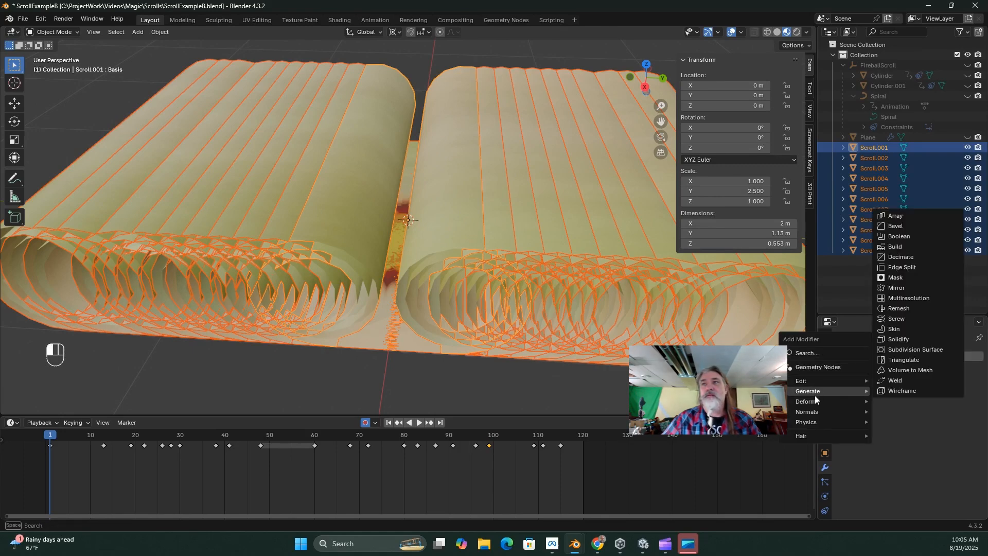
pyautogui.click(897, 341)
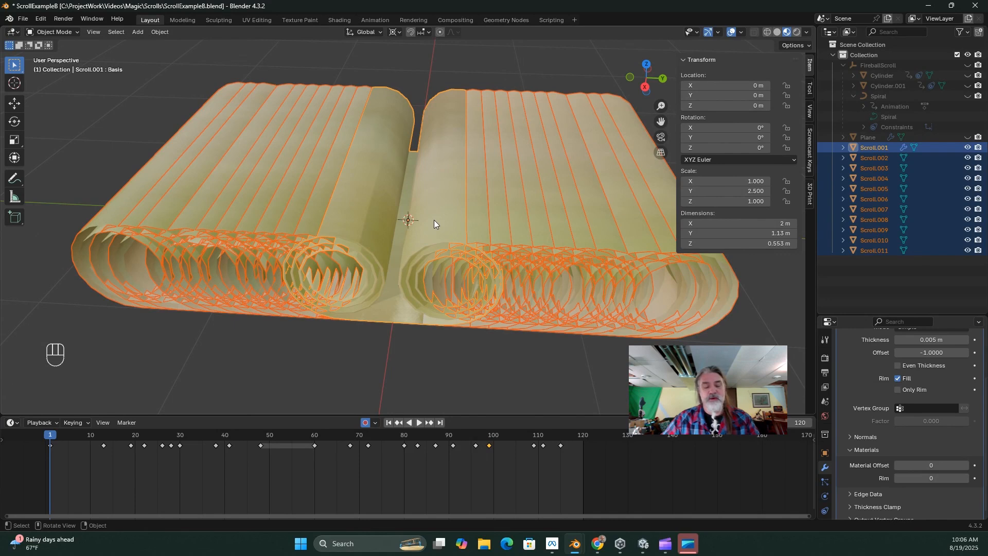
# Copy the active scroll's modifiers to the other selected scrolls and apply Visual Geometry to Mesh to all of them
pyautogui.hotkey('ctrl', 'l')
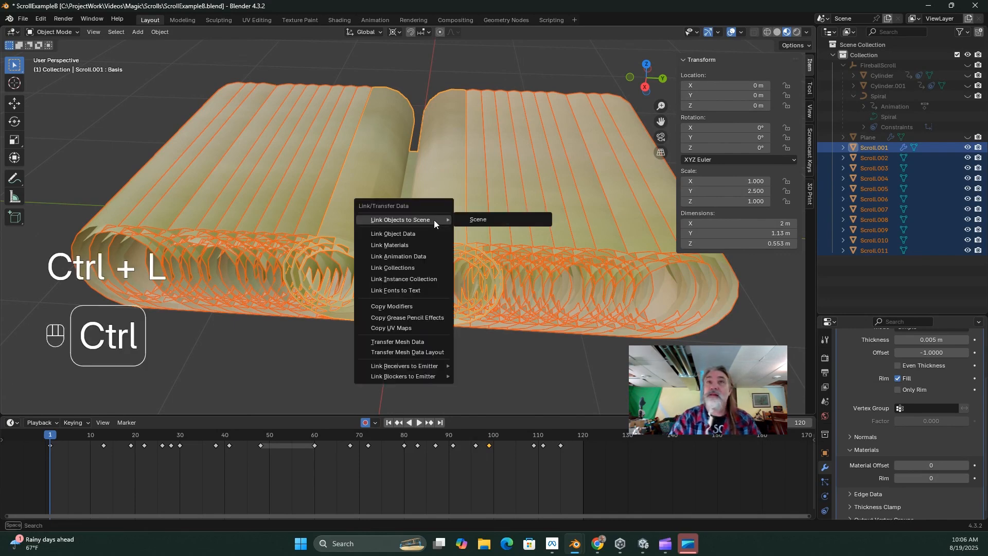
pyautogui.click(404, 310)
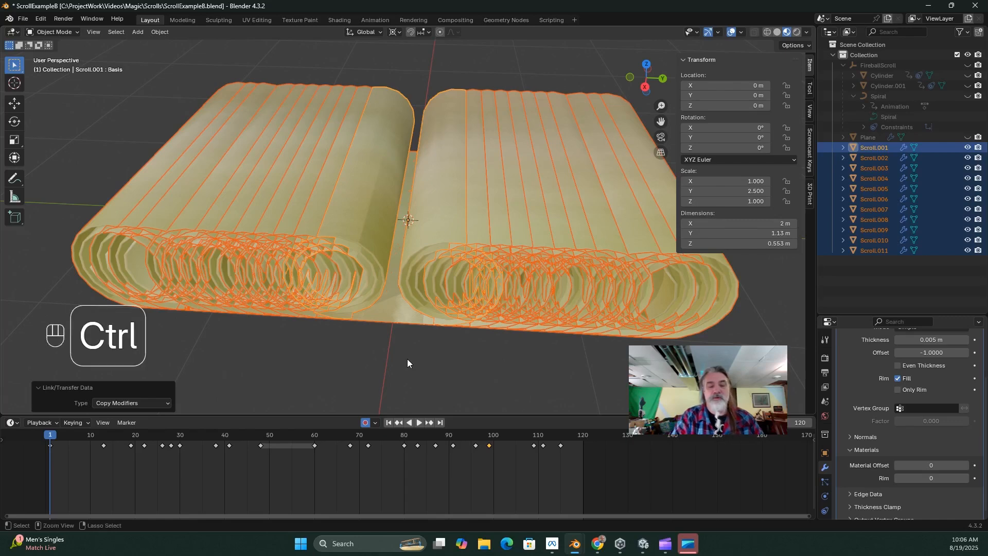
pyautogui.hotkey('ctrl', 'a')
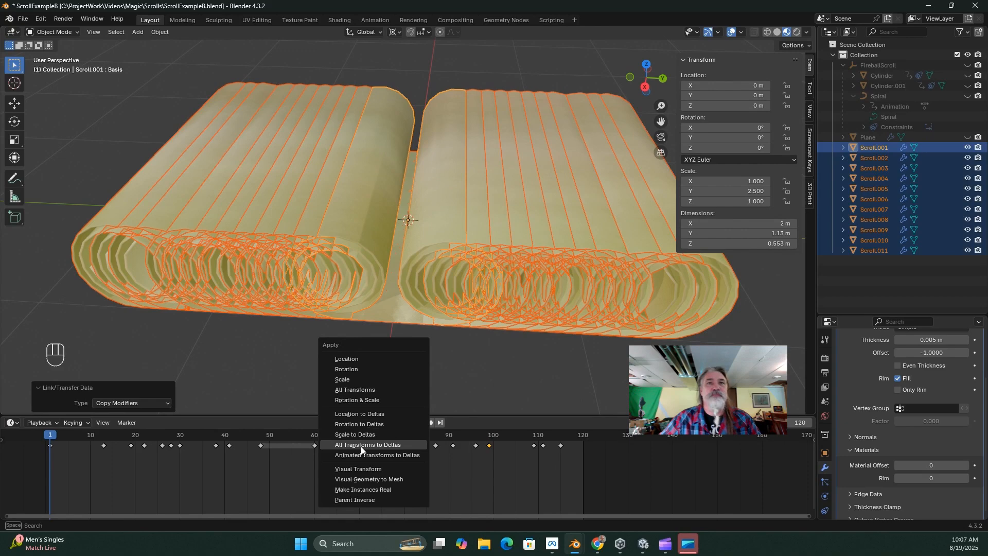
pyautogui.click(360, 481)
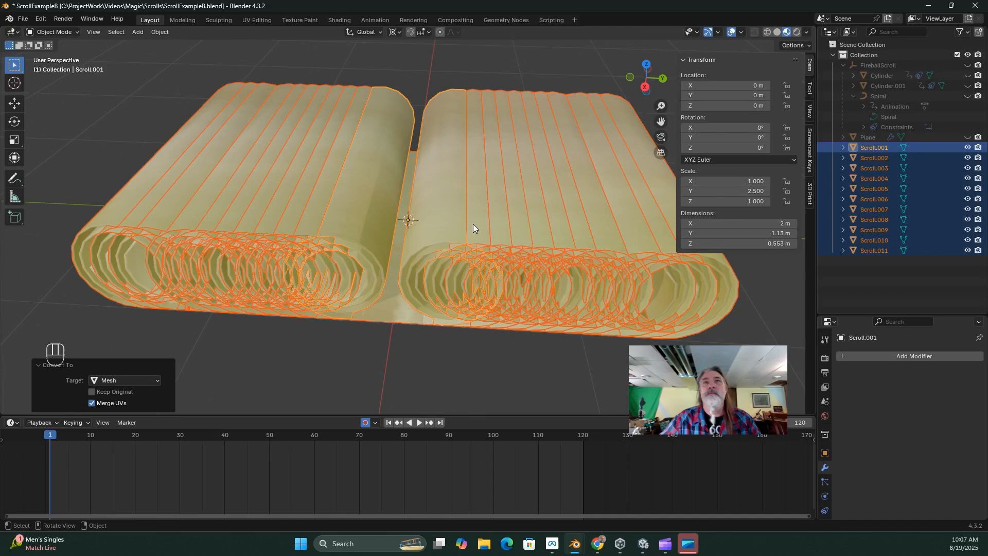
# Inspect individual scroll meshes for remaining modifiers and examine the paper thickness at the rolled edges
pyautogui.click(872, 159)
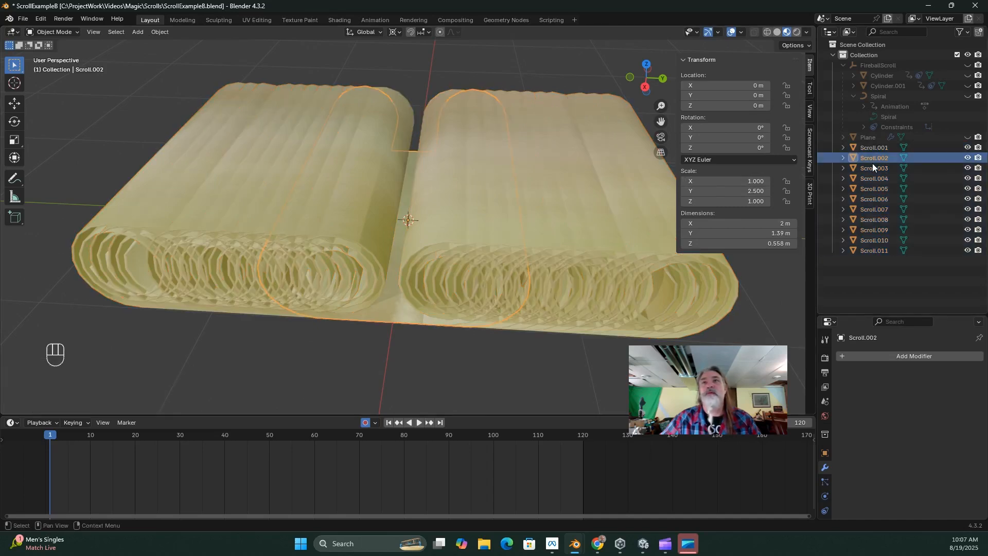
pyautogui.click(872, 168)
pyautogui.click(873, 178)
pyautogui.click(873, 188)
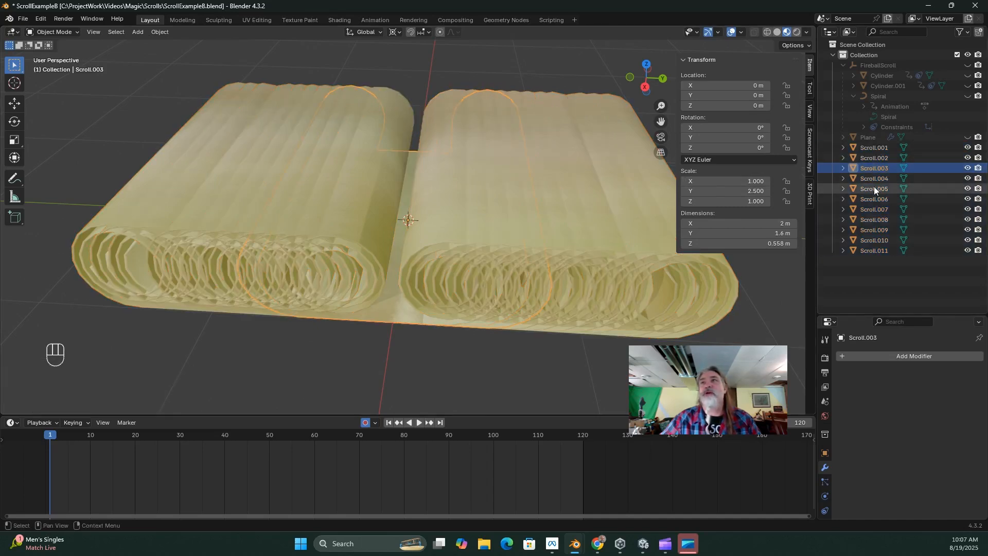
pyautogui.scroll(5, 598, 310)
pyautogui.moveTo(597, 311); pyautogui.dragTo(526, 301, button='middle')
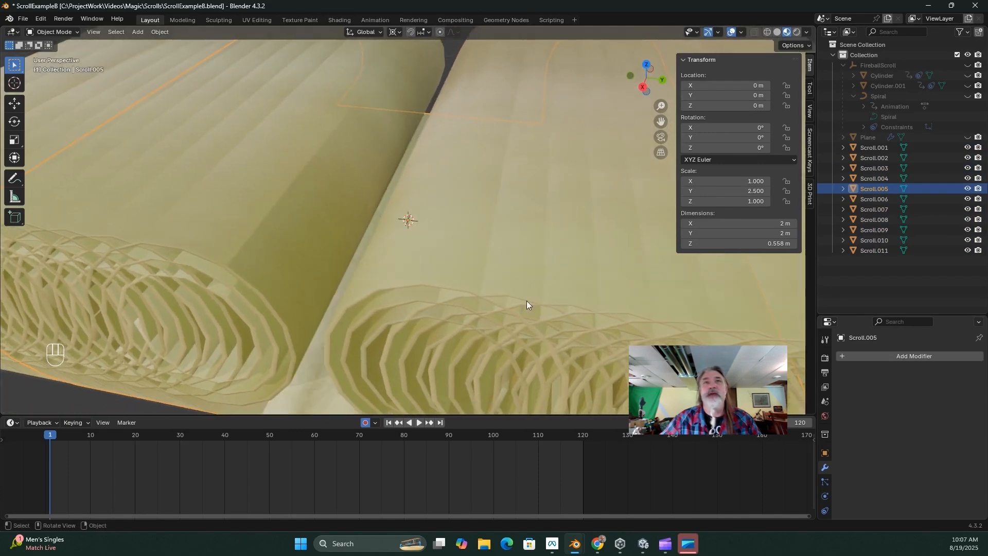
pyautogui.click(417, 261)
# Hide Scroll.001 through Scroll.010, leaving only Scroll.011 shown
pyautogui.scroll(-8, 409, 268)
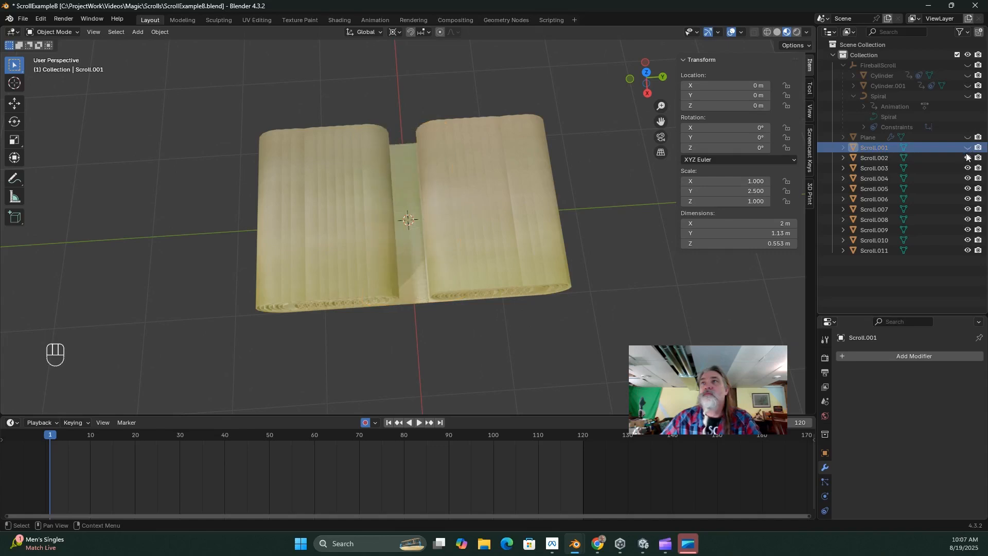
pyautogui.click(967, 158)
pyautogui.click(967, 167)
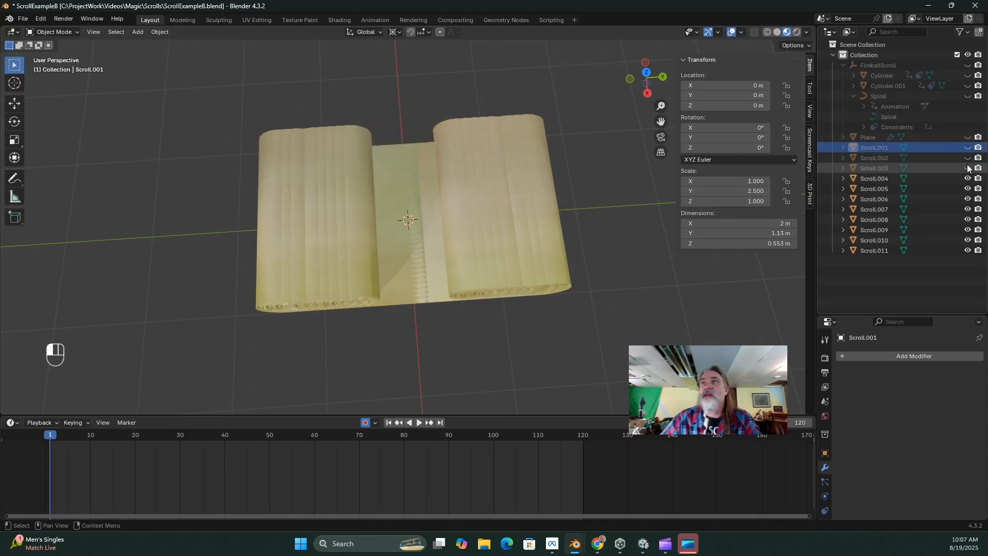
pyautogui.click(967, 178)
pyautogui.click(967, 188)
pyautogui.click(967, 198)
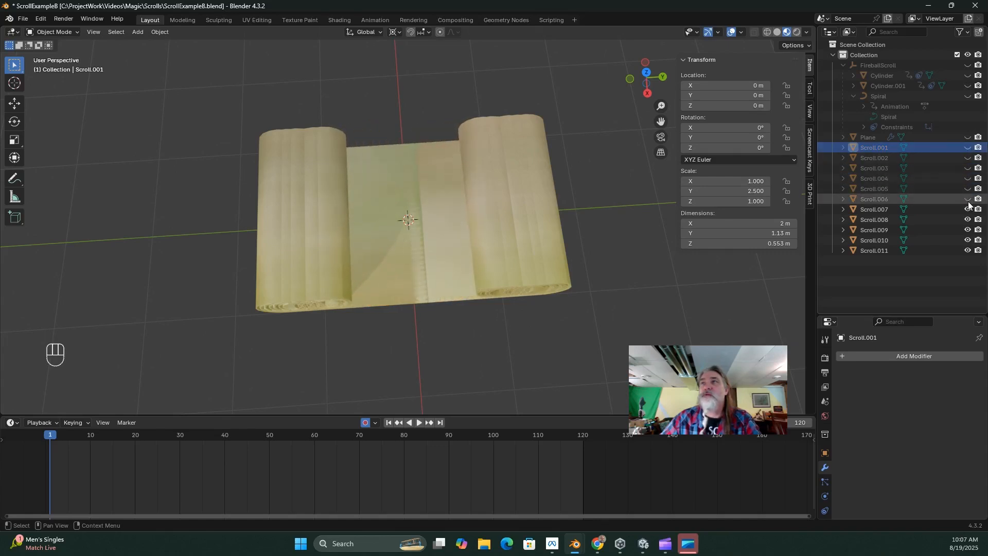
pyautogui.click(967, 209)
pyautogui.click(967, 219)
pyautogui.click(967, 230)
pyautogui.click(967, 240)
pyautogui.moveTo(607, 288); pyautogui.dragTo(635, 260, button='middle')
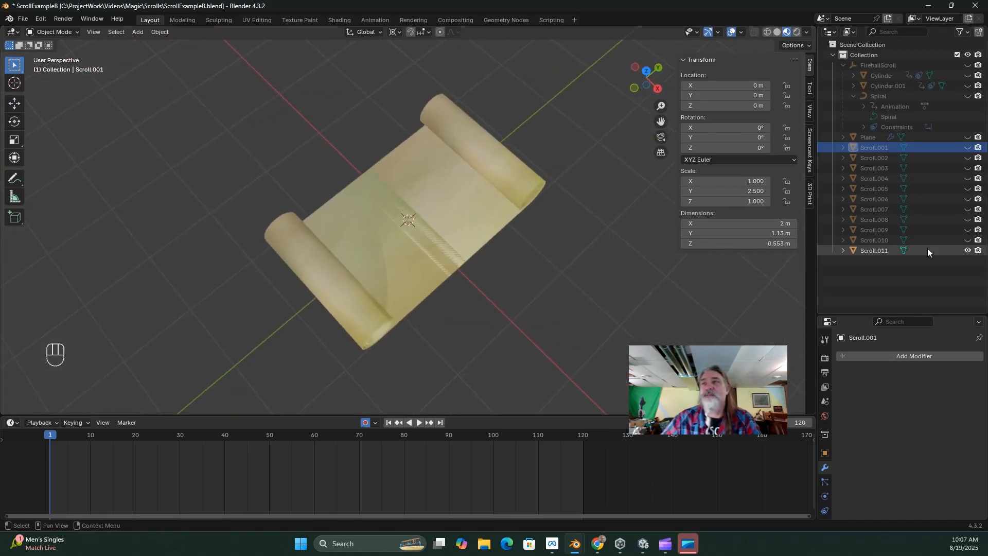
pyautogui.click(967, 250)
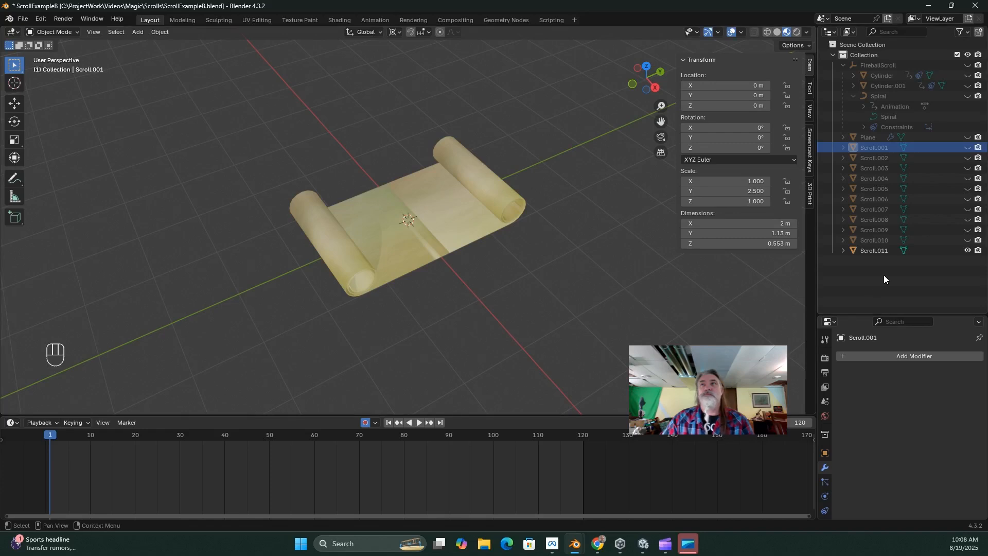
# Select Scroll.011 and open the settings of its FireballScroll.001 material
pyautogui.click(868, 251)
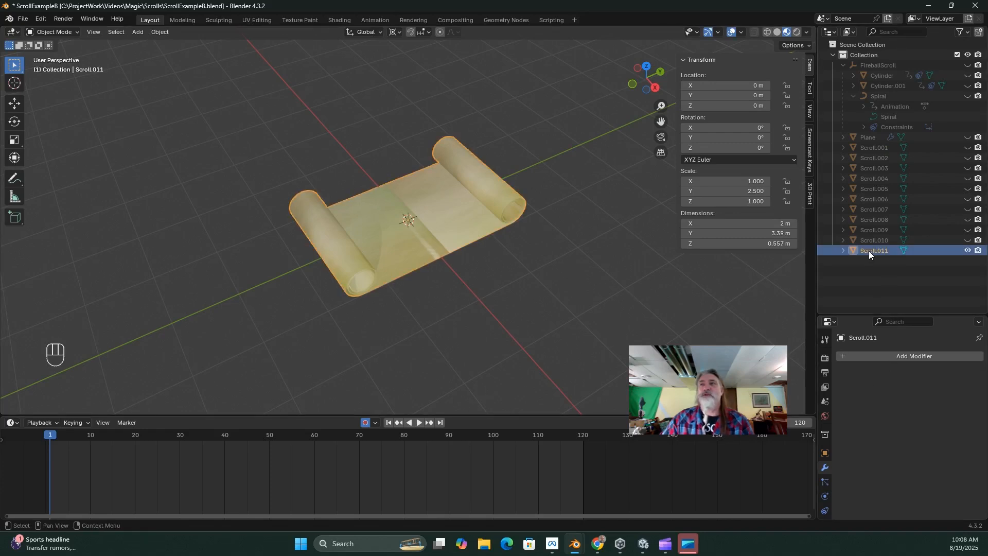
pyautogui.moveTo(518, 268); pyautogui.dragTo(582, 299, button='middle')
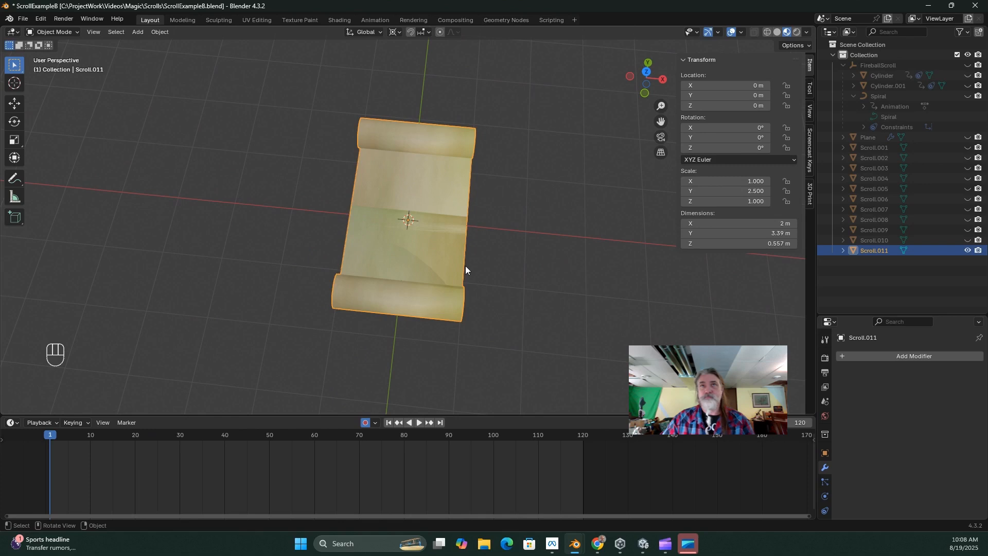
pyautogui.moveTo(431, 244); pyautogui.dragTo(520, 248, button='middle')
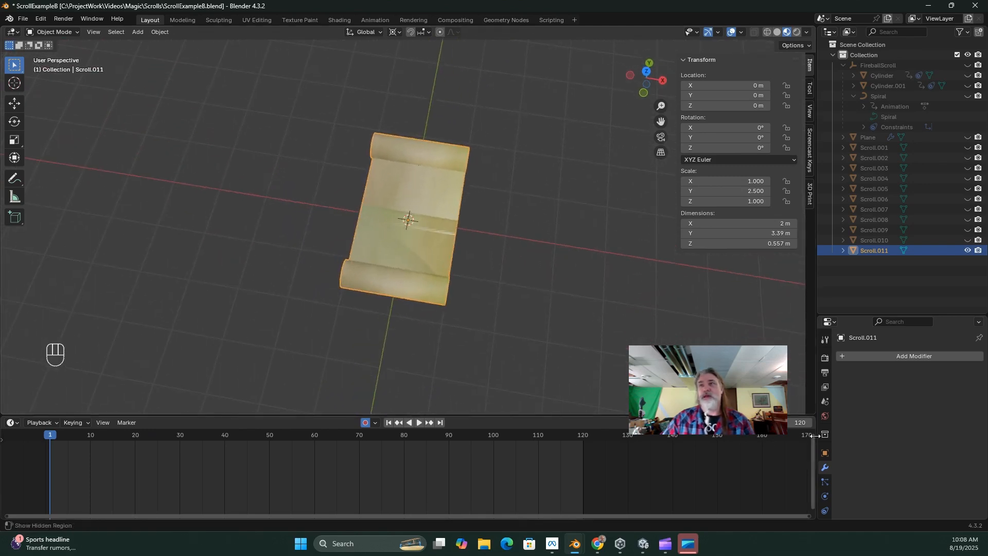
pyautogui.scroll(-1, 823, 463)
pyautogui.click(823, 508)
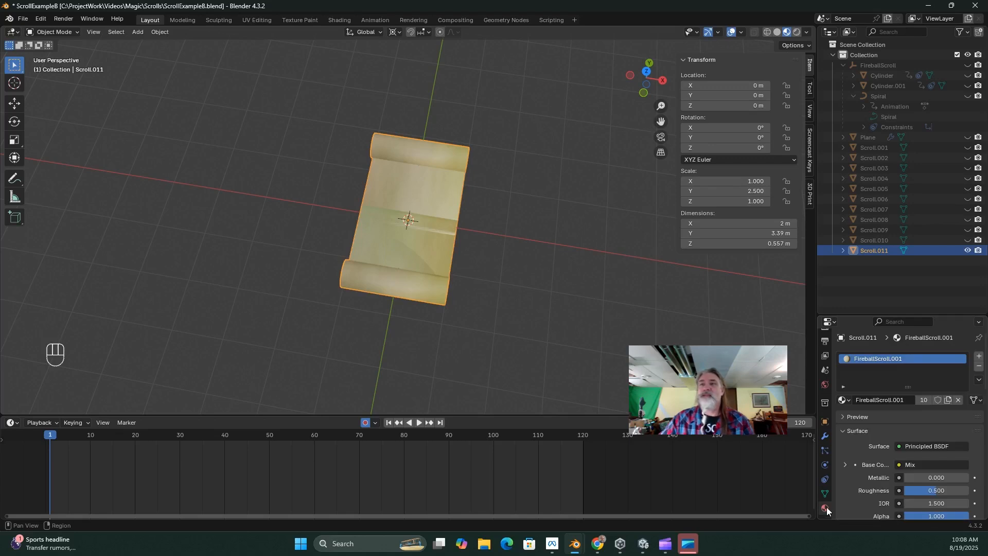
# Replace the FireballScroll.001 material on Scroll.011 with a new material named MainParchment
pyautogui.scroll(-2, 876, 417)
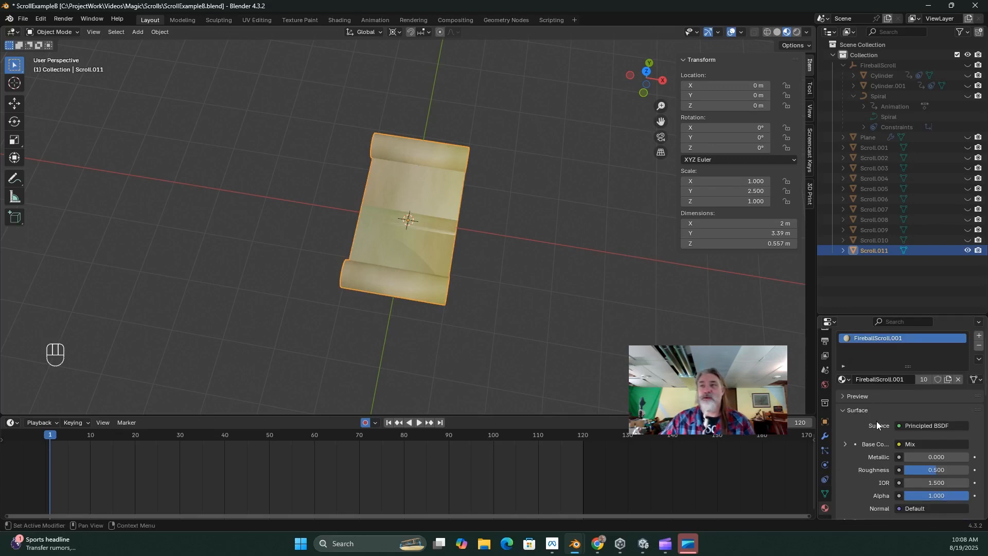
pyautogui.scroll(2, 876, 420)
pyautogui.click(958, 399)
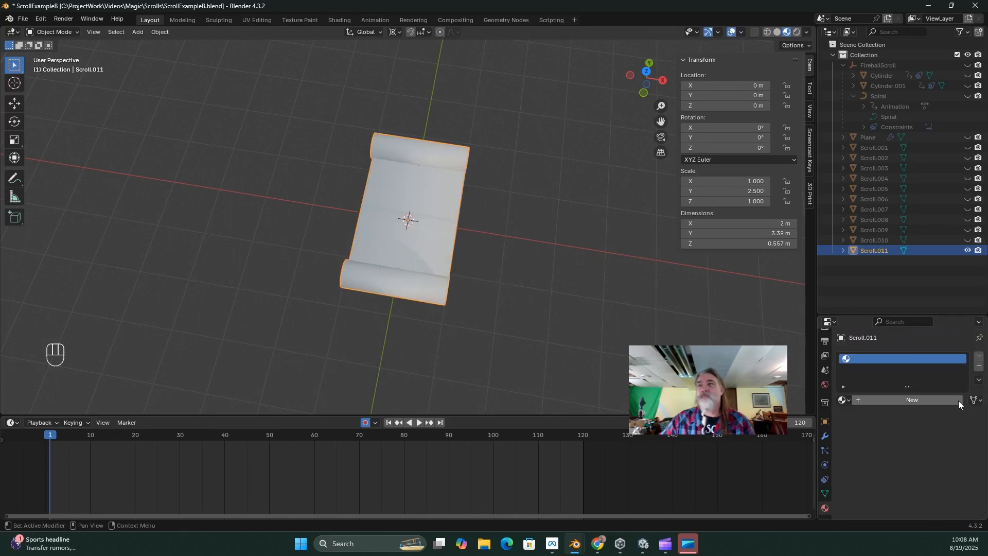
pyautogui.click(868, 399)
pyautogui.doubleClick(868, 399)
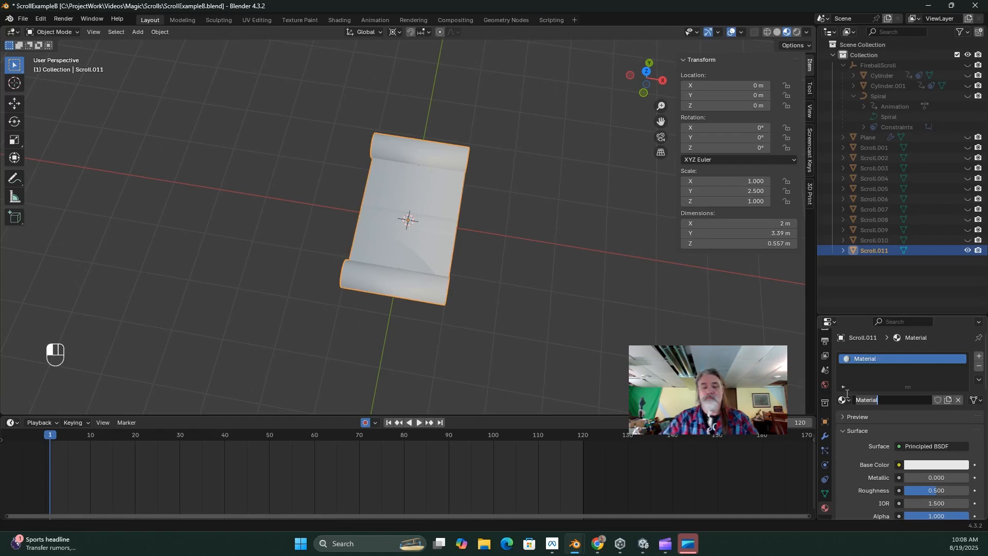
pyautogui.write('MainParchment')
pyautogui.press('Return')
# Connect an Image Texture to MainParchment's base color and load MainFireballScroll.png into it
pyautogui.scroll(-1, 917, 444)
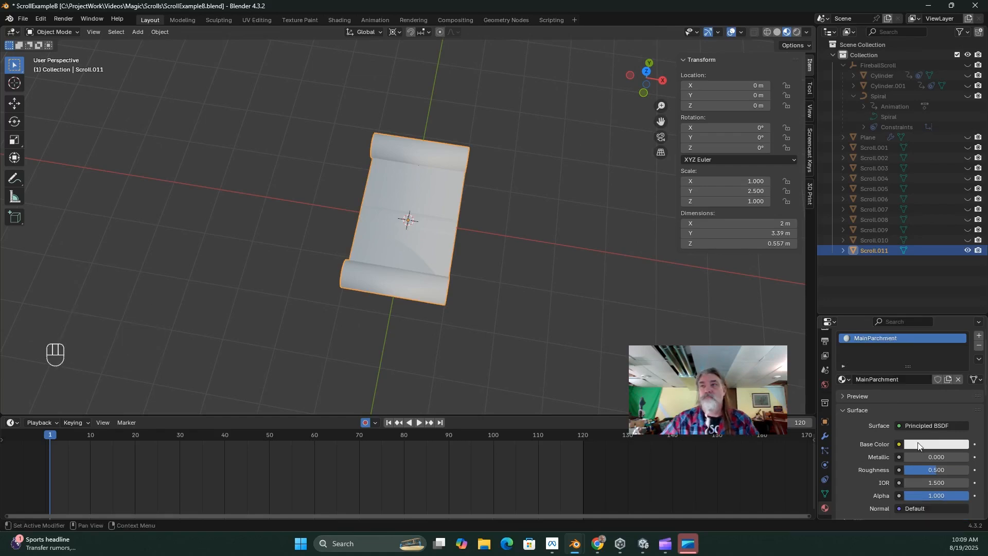
pyautogui.click(899, 444)
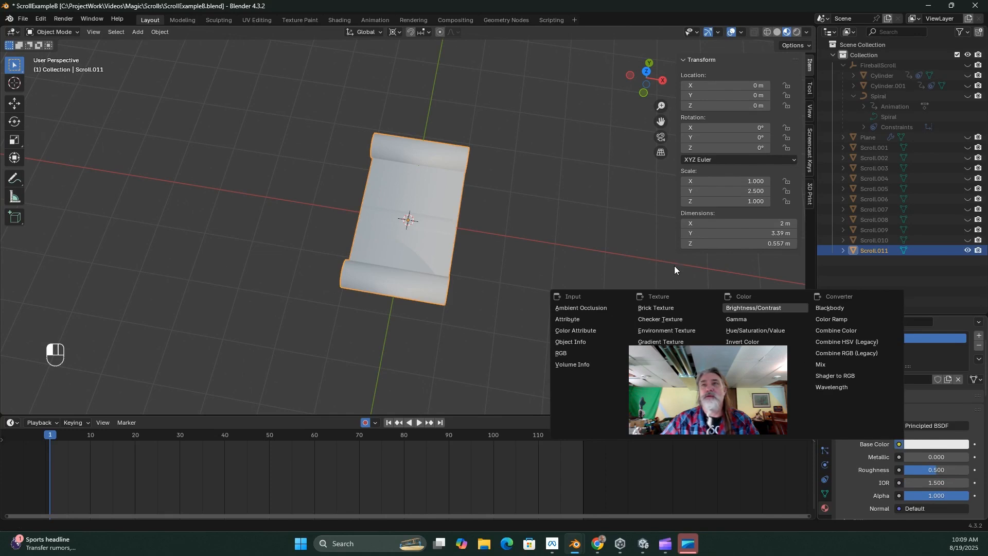
pyautogui.click(660, 364)
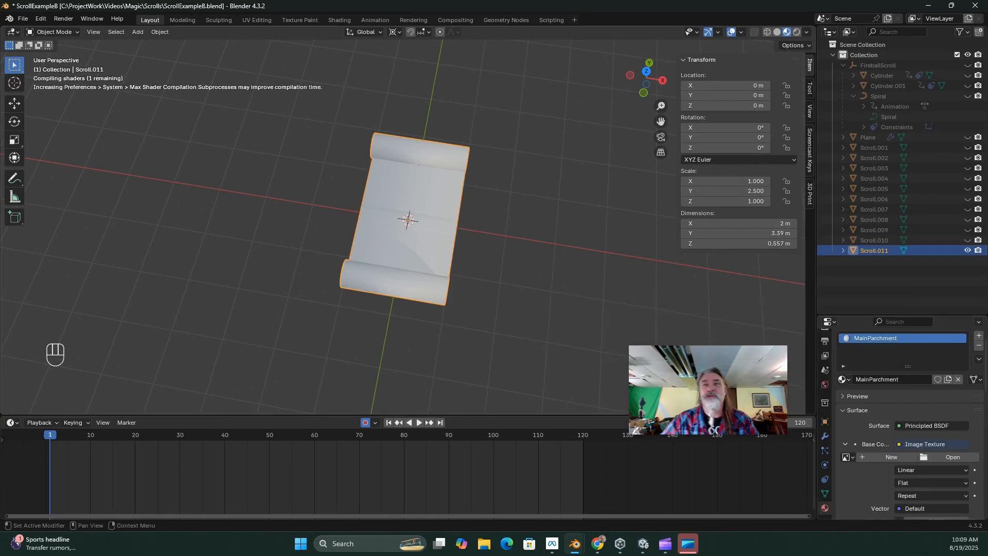
pyautogui.click(952, 457)
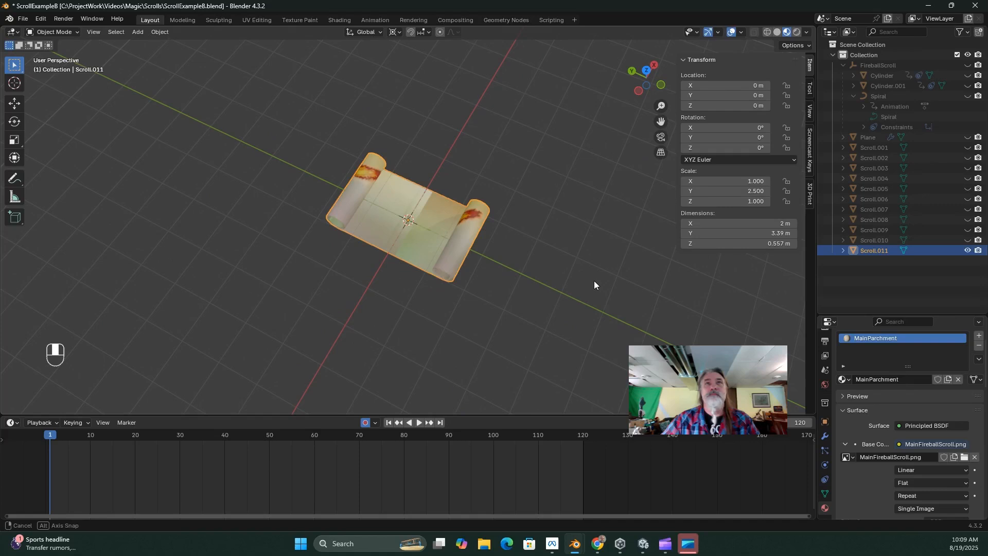
pyautogui.moveTo(593, 280); pyautogui.dragTo(506, 280, button='middle')
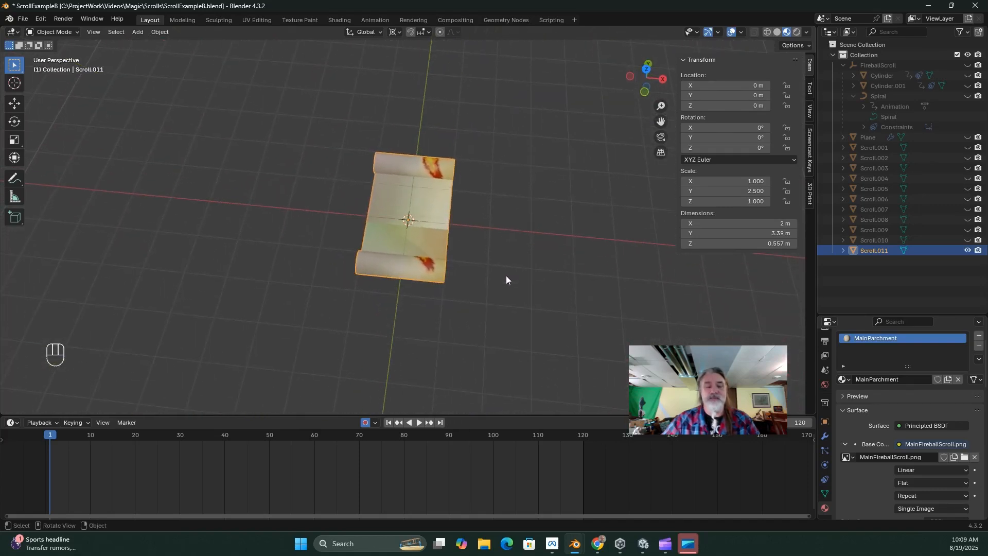
# Open Scroll.011 in the UV Editing workspace with material preview shading and assign MainParchment to all of its faces
pyautogui.click(253, 19)
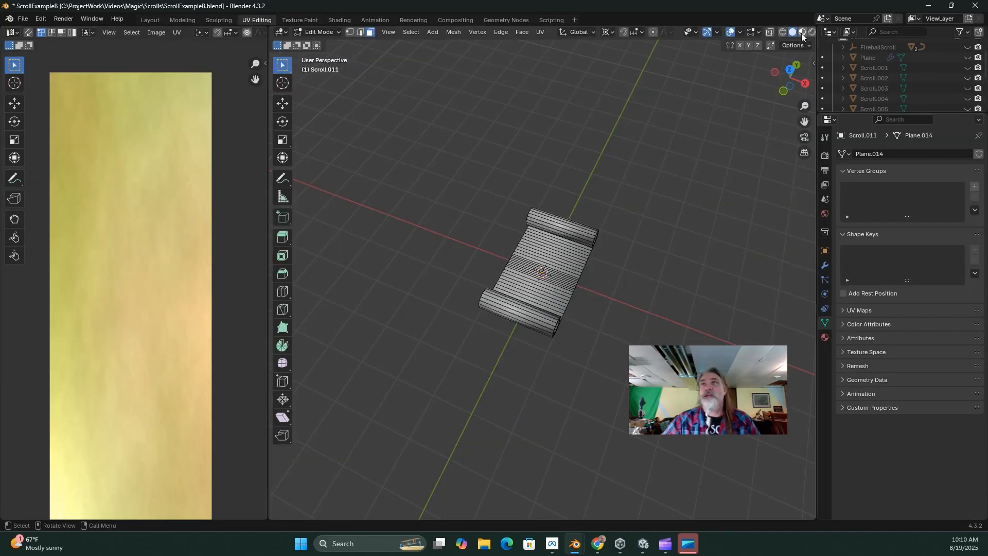
pyautogui.click(802, 33)
pyautogui.moveTo(552, 305); pyautogui.dragTo(562, 324, button='middle')
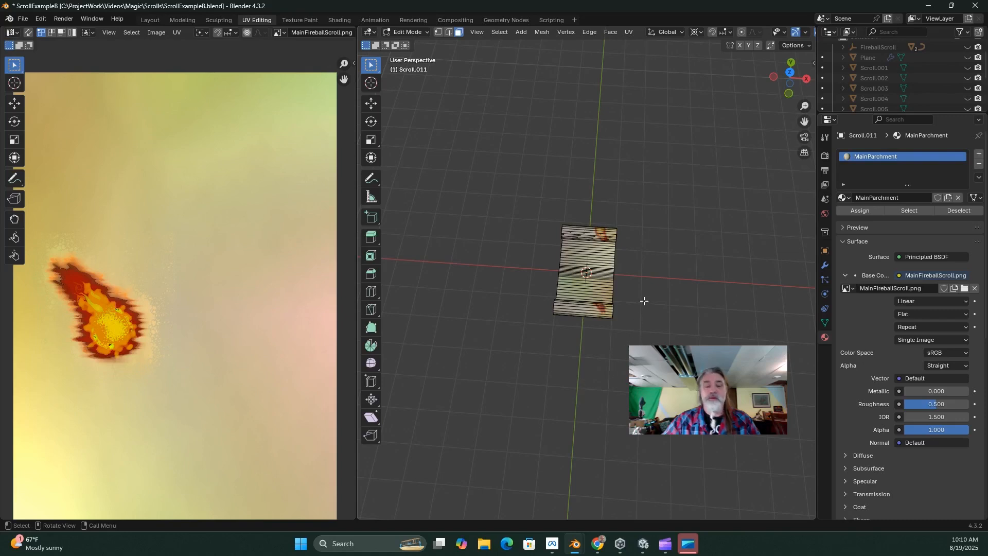
pyautogui.press('a')
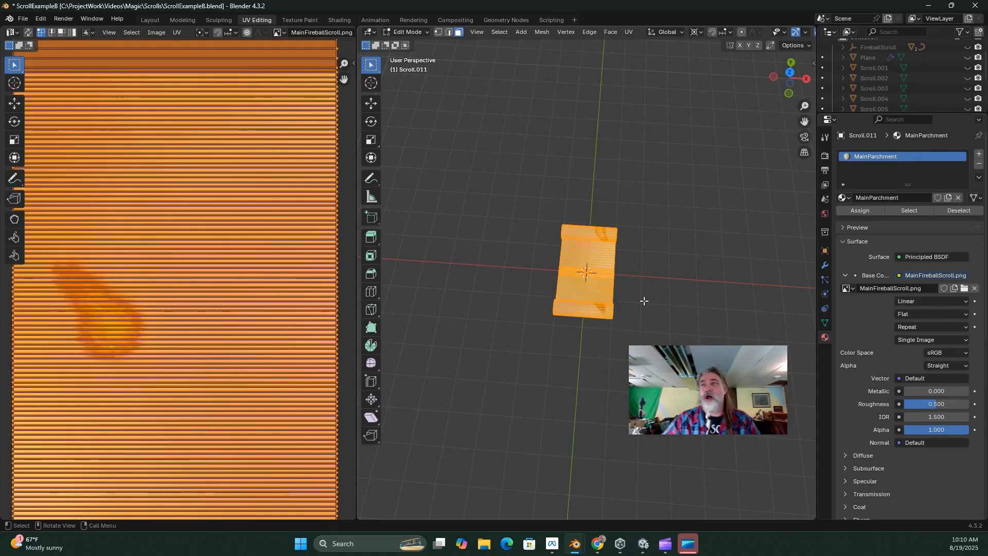
pyautogui.click(862, 211)
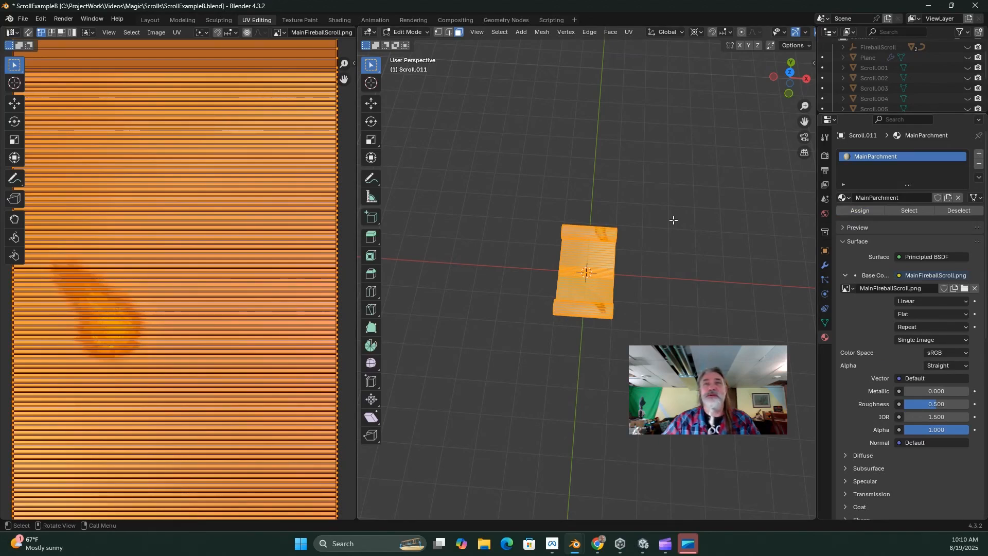
# Try to shift the scroll's whole UV layout across the image to bring the fireball onto the middle of the parchment
pyautogui.scroll(3, 625, 290)
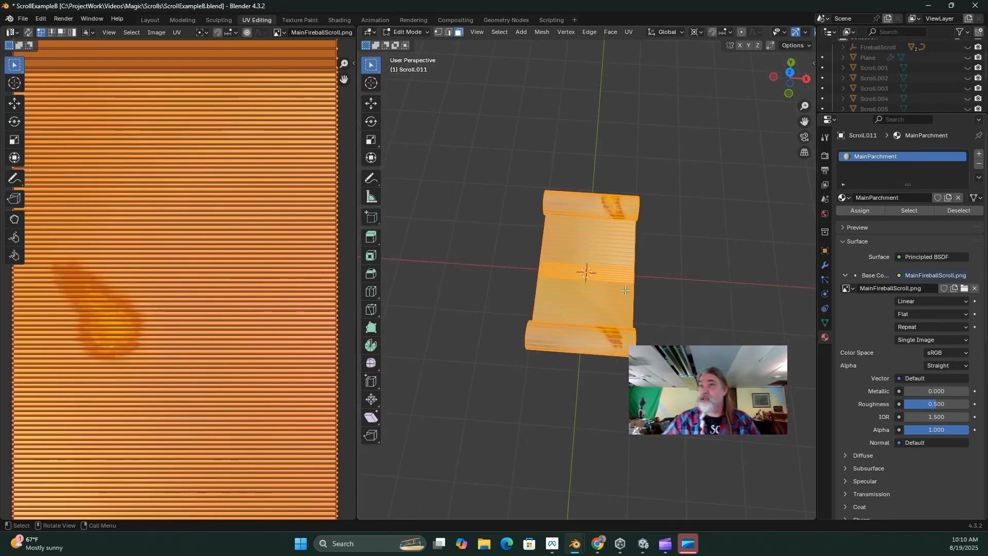
pyautogui.scroll(-1, 632, 310)
pyautogui.moveTo(632, 310); pyautogui.dragTo(636, 327, button='middle')
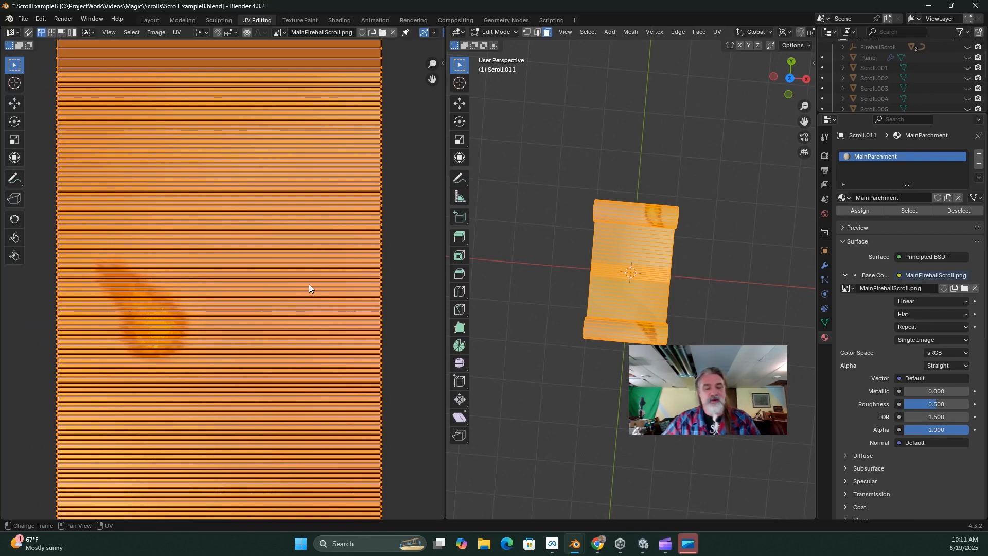
pyautogui.press('g')
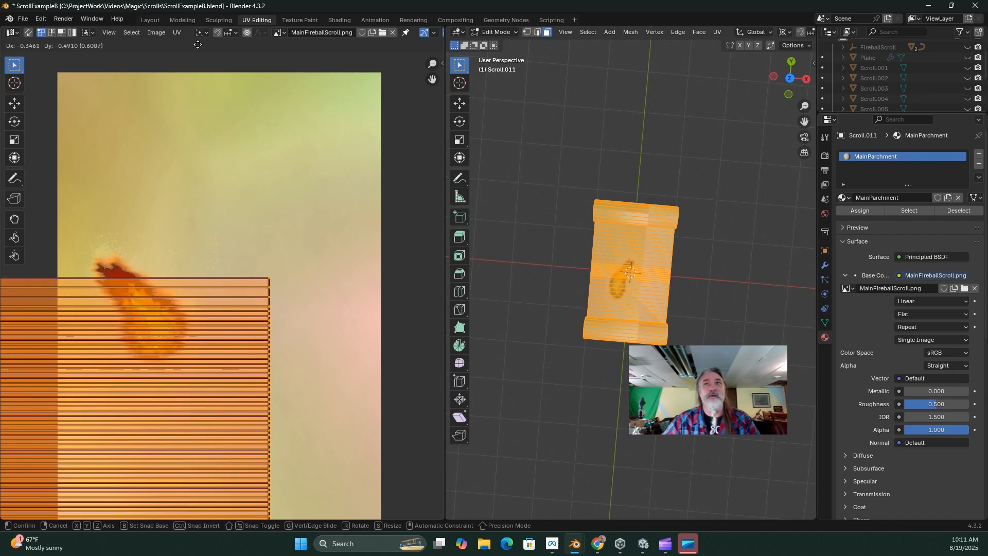
pyautogui.click(206, 519)
pyautogui.click(696, 249)
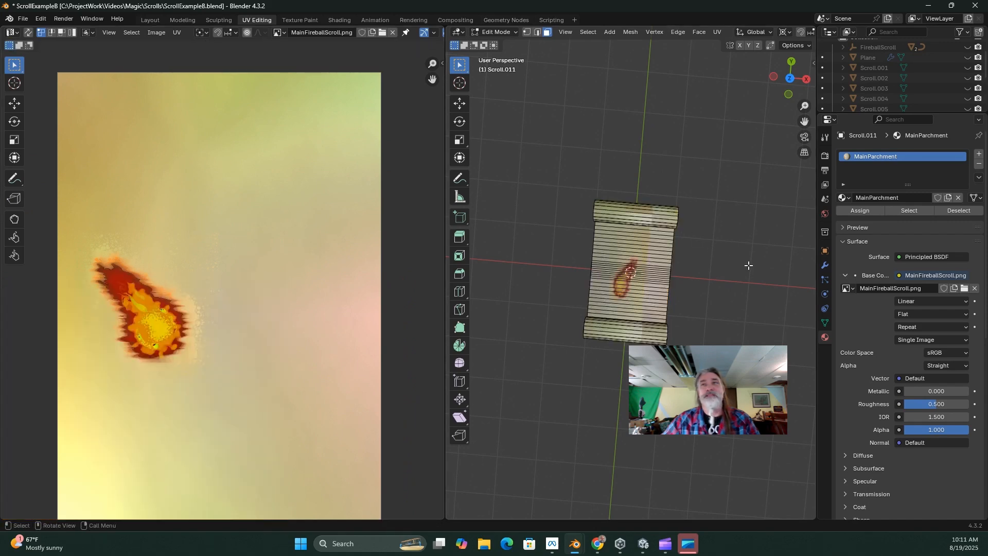
# Mark a seam along the upper edge loop on one long side of the parchment
pyautogui.scroll(2, 748, 265)
pyautogui.moveTo(748, 265); pyautogui.dragTo(726, 236, button='middle')
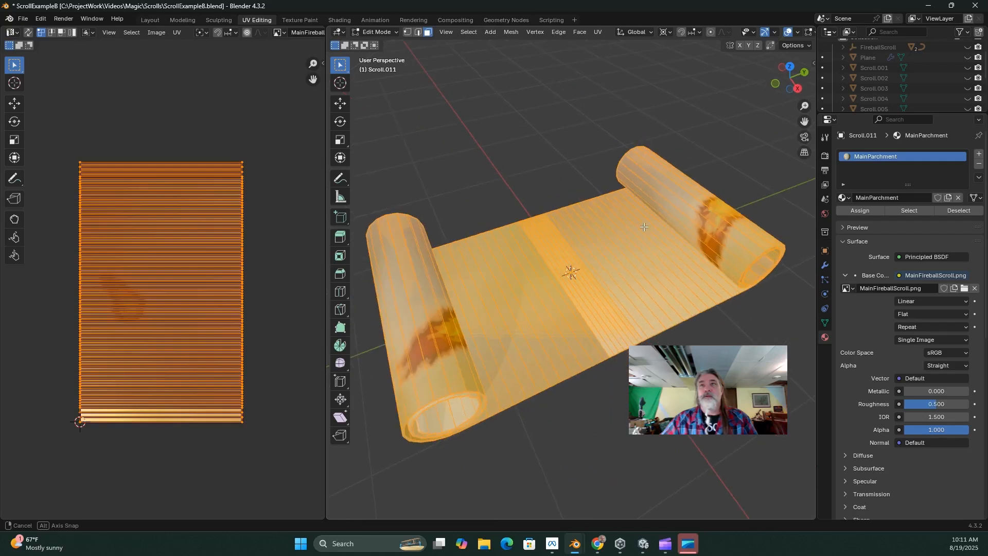
pyautogui.moveTo(617, 216); pyautogui.dragTo(582, 228, button='middle')
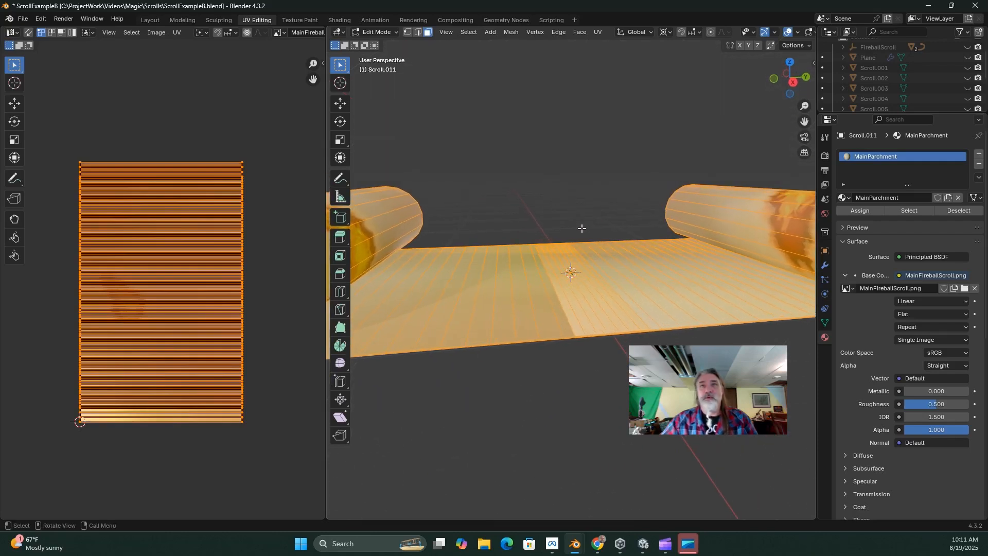
pyautogui.scroll(3, 587, 239)
pyautogui.moveTo(610, 277); pyautogui.dragTo(591, 313, button='middle')
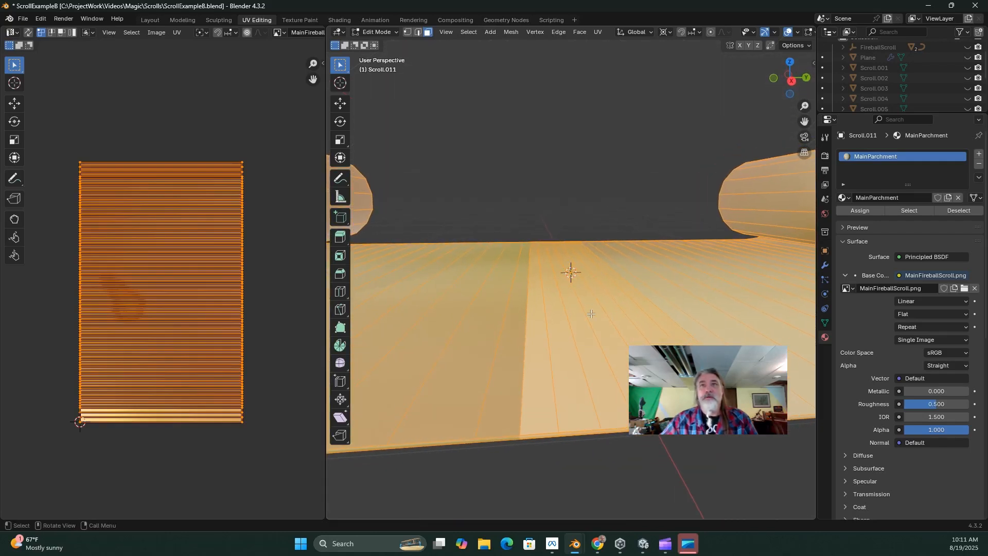
pyautogui.scroll(-2, 571, 360)
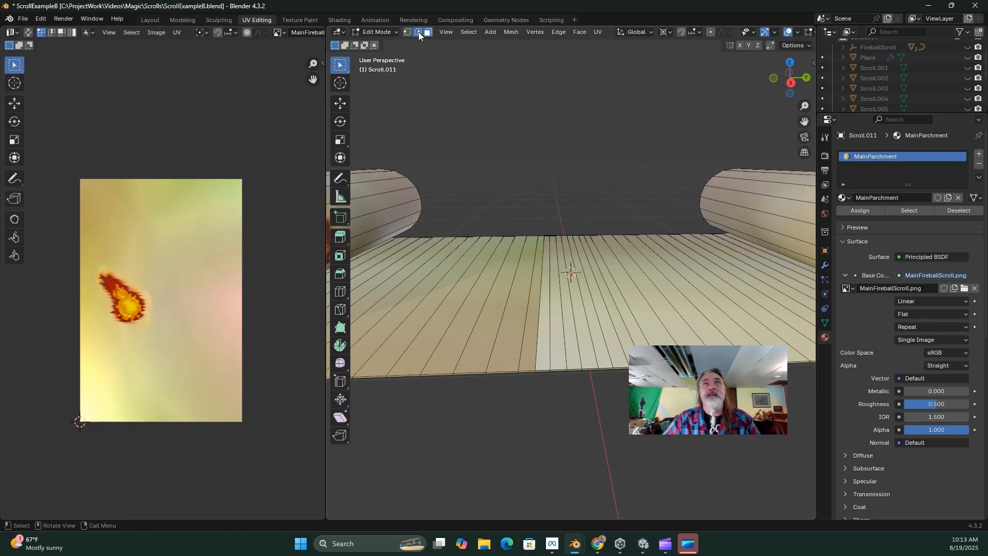
pyautogui.moveTo(548, 457); pyautogui.dragTo(553, 418, button='middle')
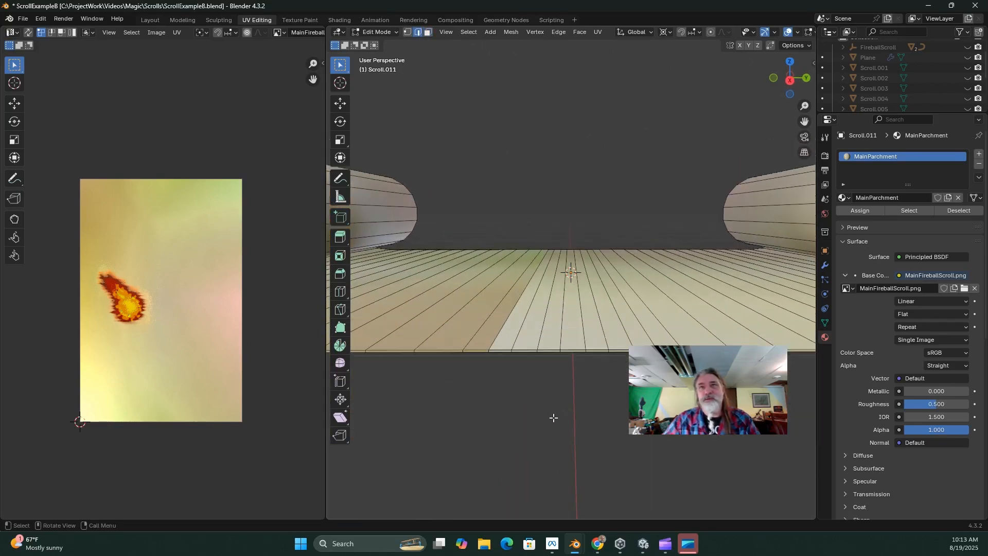
pyautogui.keyDown('alt'); pyautogui.click(572, 348); pyautogui.keyUp('alt')
pyautogui.moveTo(571, 348); pyautogui.dragTo(544, 404, button='middle')
pyautogui.rightClick(545, 404)
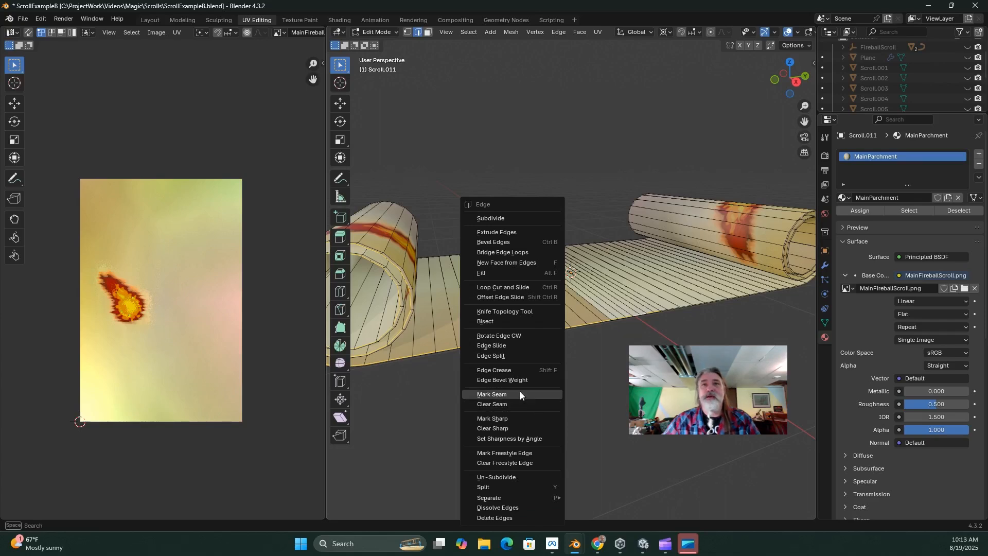
pyautogui.click(520, 394)
# Mark a seam along the lower edge loop on the same long side of the parchment
pyautogui.scroll(2, 516, 377)
pyautogui.moveTo(517, 376); pyautogui.dragTo(507, 369, button='middle')
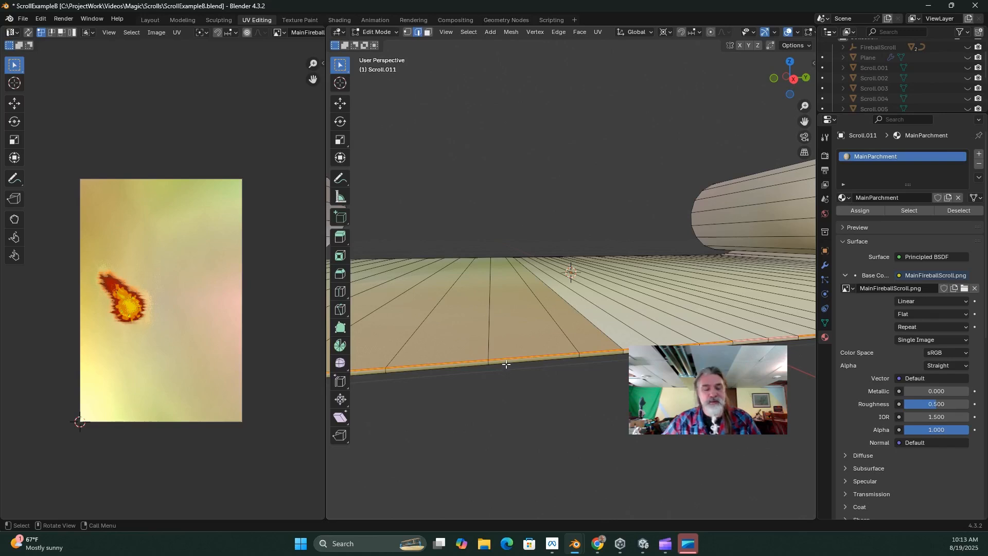
pyautogui.keyDown('alt'); pyautogui.click(506, 366); pyautogui.keyUp('alt')
pyautogui.rightClick(520, 394)
pyautogui.click(491, 394)
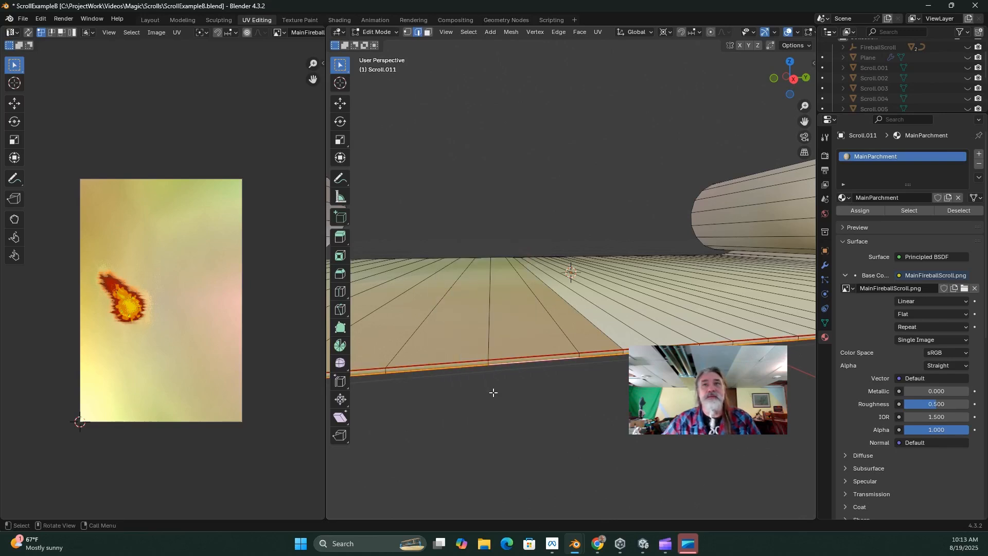
# Mark seams on the edges outlining the paper's end inside the roll, and continue seam marking at the opposite roll
pyautogui.moveTo(489, 392); pyautogui.dragTo(463, 361, button='middle')
pyautogui.scroll(8, 614, 393)
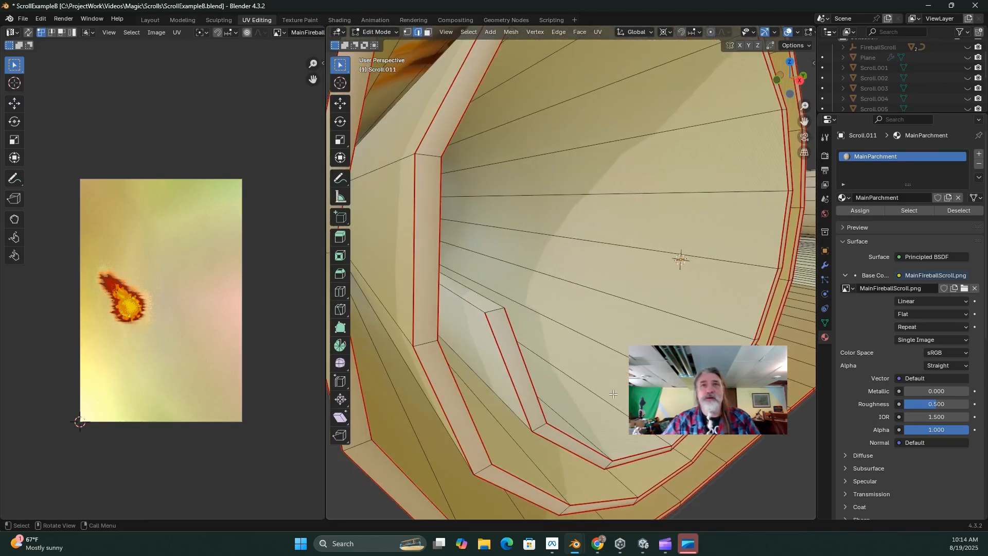
pyautogui.keyDown('ctrl'); pyautogui.click(495, 311); pyautogui.keyUp('ctrl')
pyautogui.keyDown('ctrl'); pyautogui.click(467, 301); pyautogui.keyUp('ctrl')
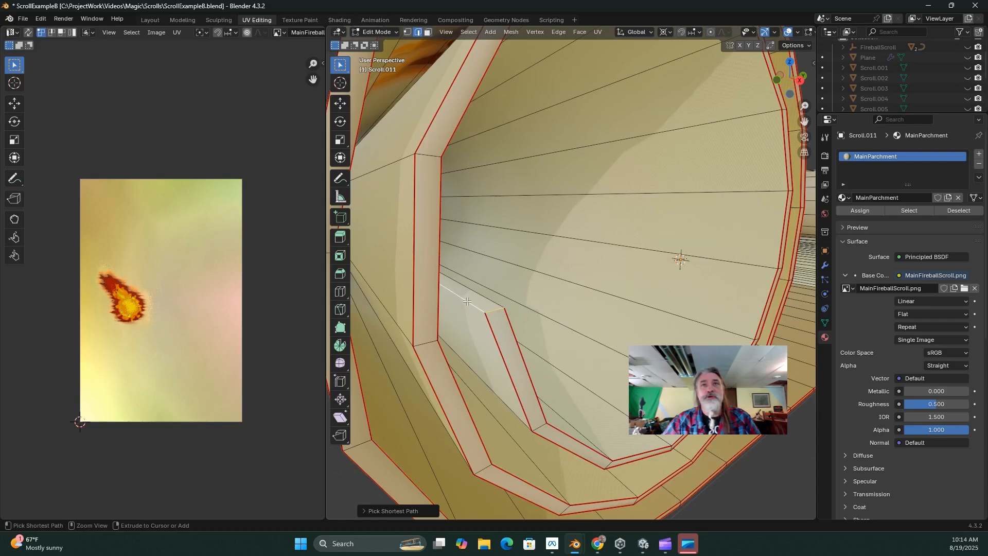
pyautogui.keyDown('ctrl'); pyautogui.click(489, 298); pyautogui.keyUp('ctrl')
pyautogui.scroll(-8, 489, 299)
pyautogui.moveTo(489, 299); pyautogui.dragTo(434, 338, button='middle')
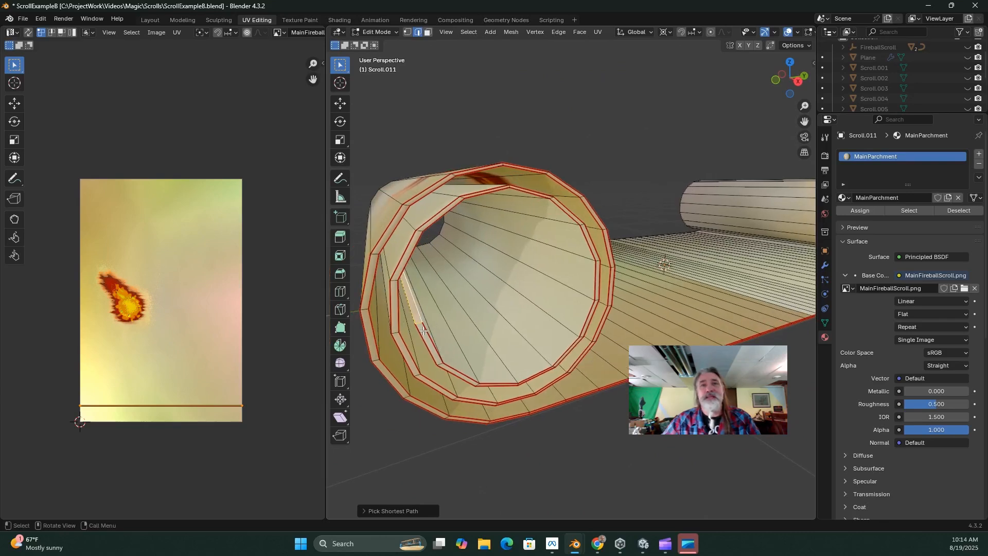
pyautogui.hotkey('ctrl', 'e')
pyautogui.click(479, 301)
pyautogui.moveTo(479, 301); pyautogui.dragTo(614, 399, button='middle')
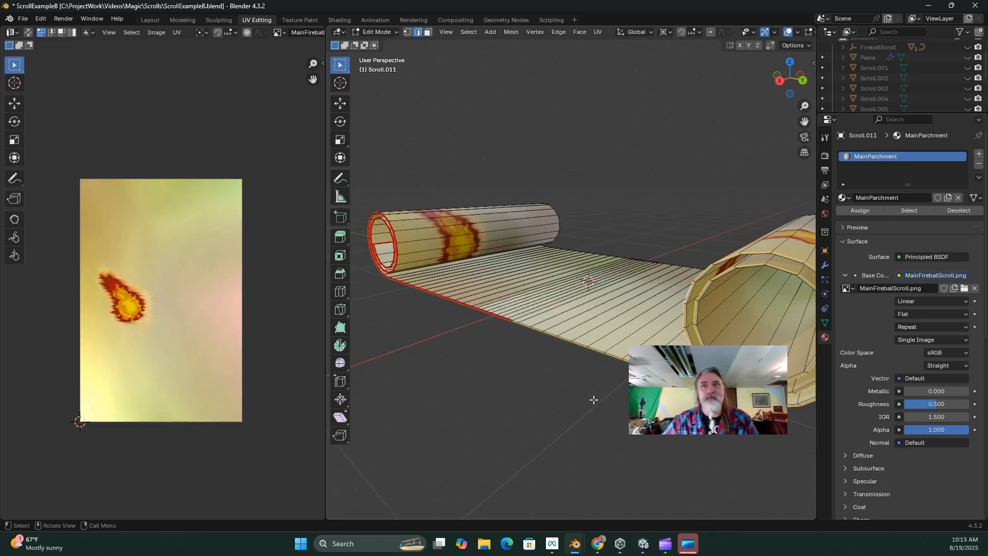
pyautogui.hotkey('ctrl', 'e')
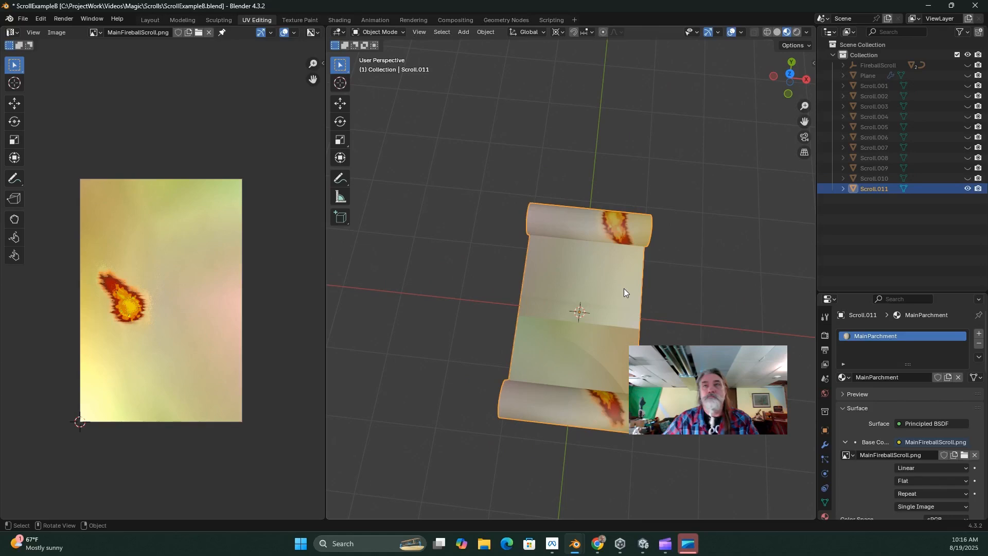
# Select the entire Scroll.011 mesh in edit mode and unwrap it with Cube Projection
pyautogui.moveTo(623, 288); pyautogui.dragTo(625, 288, button='middle')
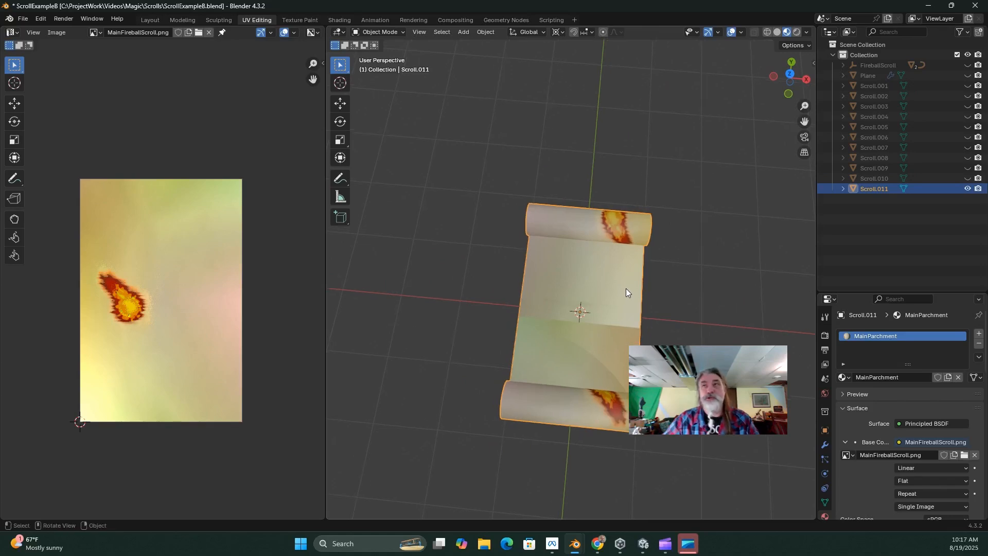
pyautogui.press('Tab')
pyautogui.moveTo(622, 297); pyautogui.dragTo(630, 312, button='middle')
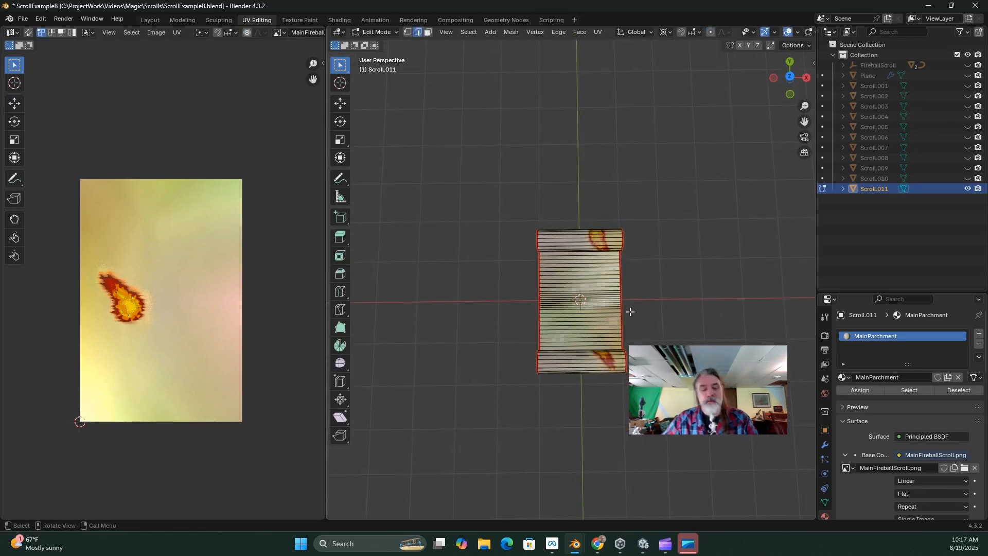
pyautogui.press('a')
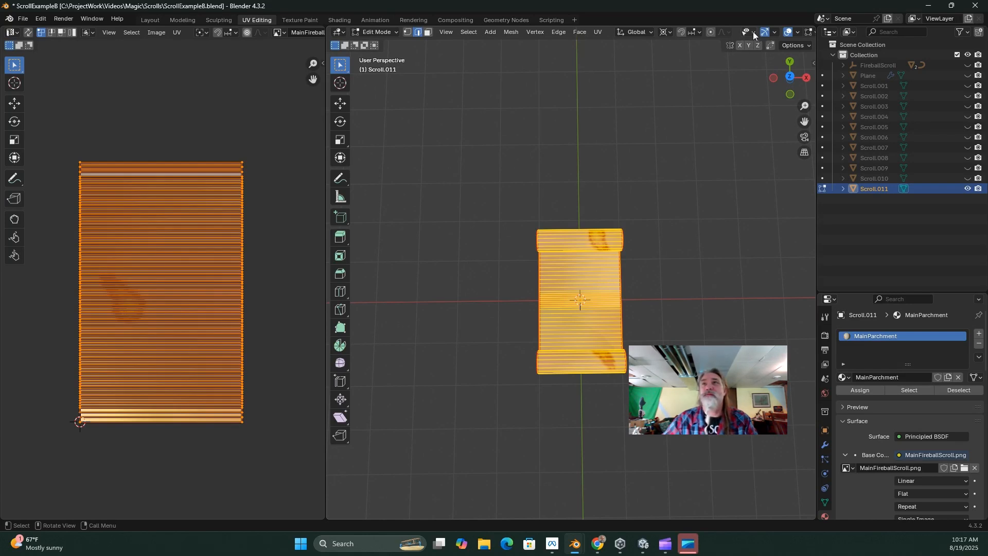
pyautogui.click(597, 32)
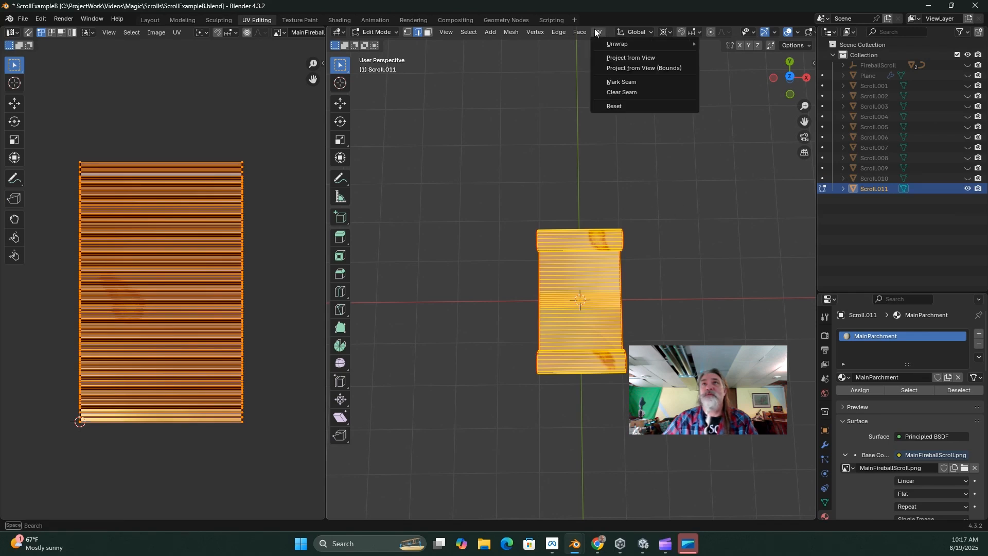
pyautogui.moveTo(607, 44)
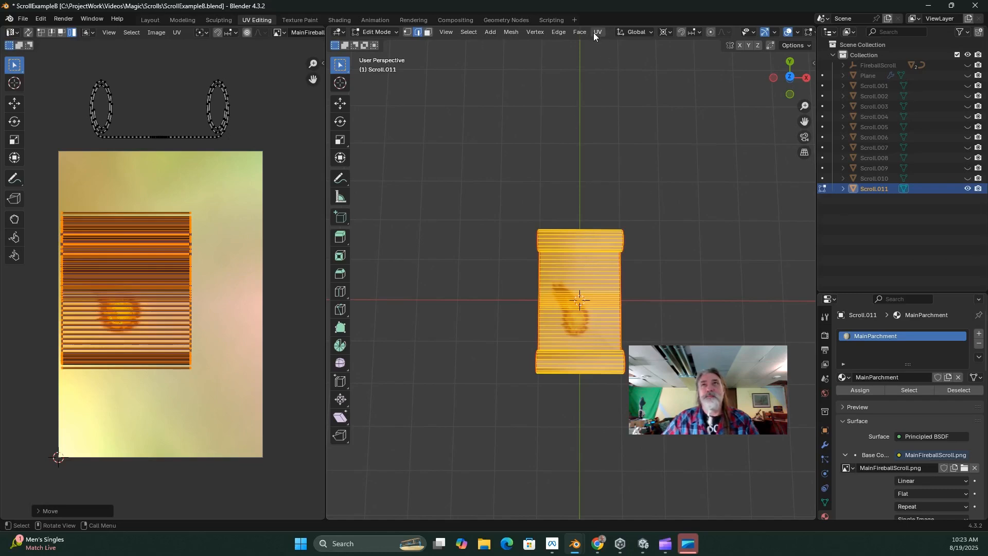
pyautogui.click(597, 32)
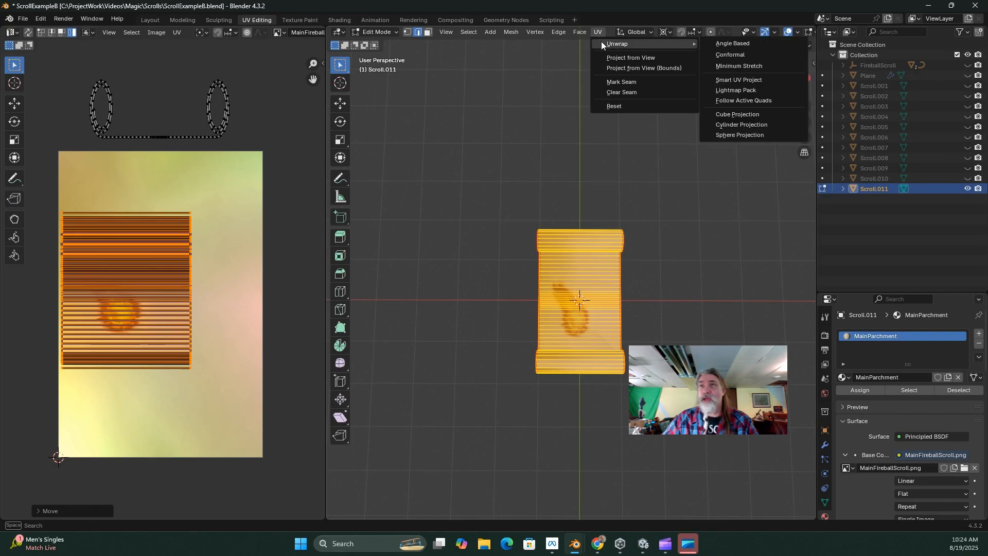
pyautogui.moveTo(680, 43)
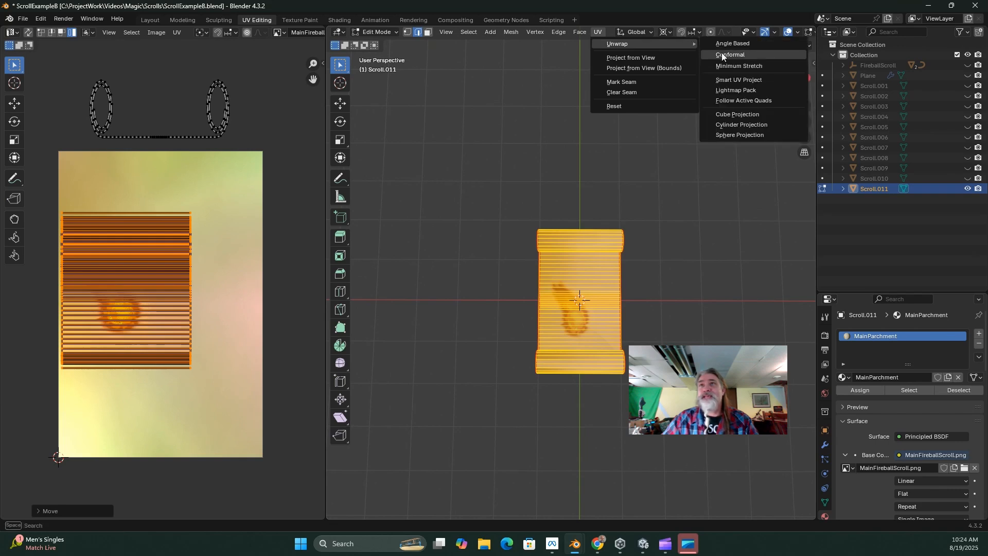
pyautogui.click(726, 118)
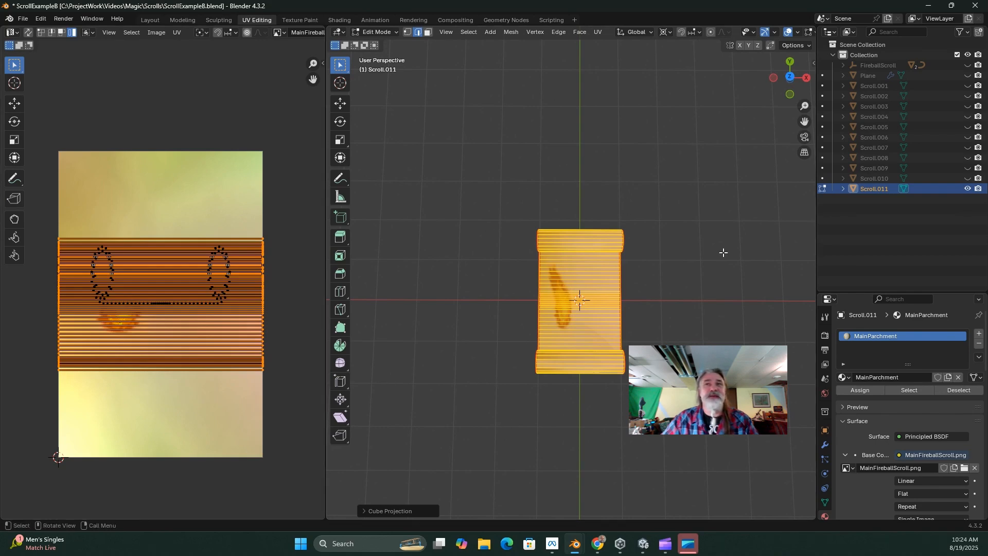
# Move the wide parchment UV island down to the lower edge of the image, clear of the scroll-edge outlines
pyautogui.moveTo(45, 221); pyautogui.dragTo(76, 403)
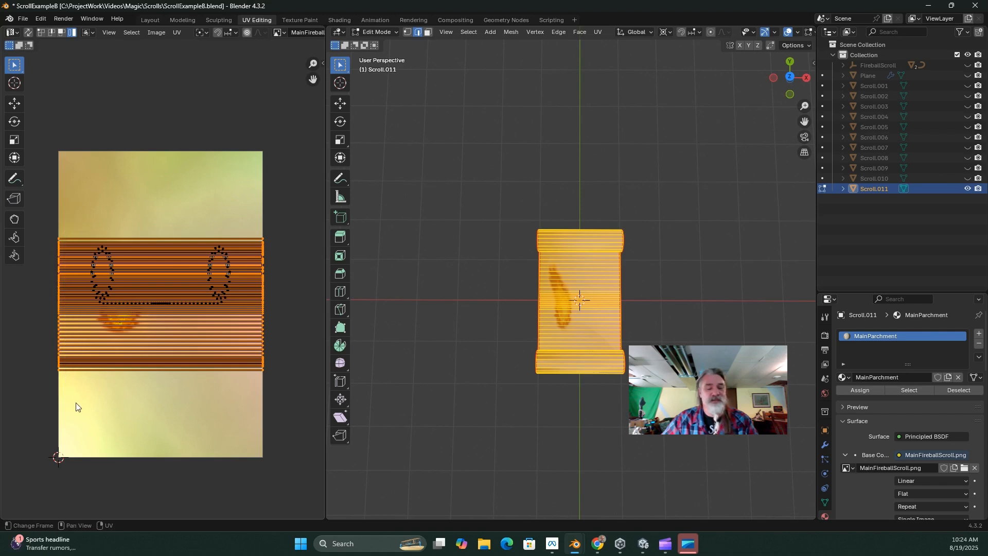
pyautogui.press('g')
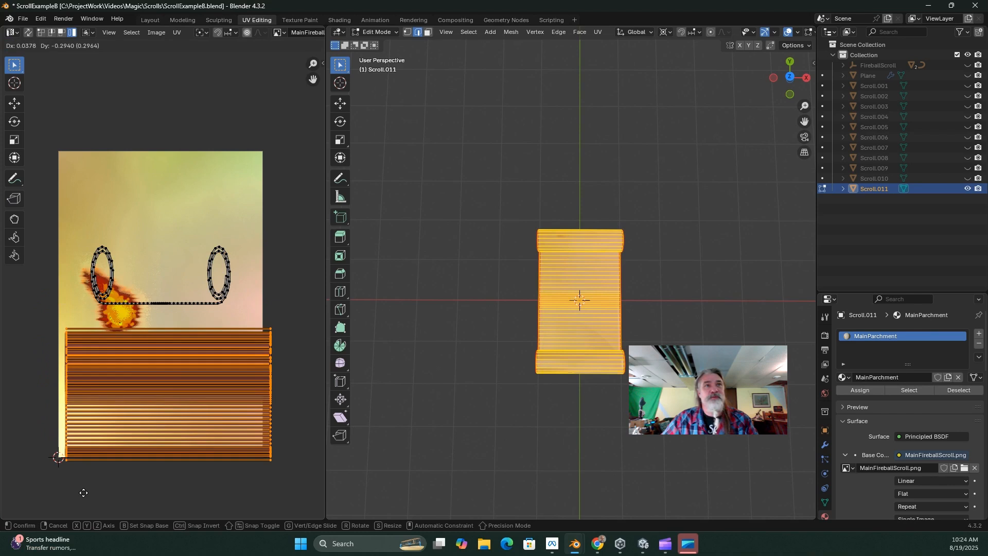
pyautogui.click(77, 495)
# Rotate the scroll-edge outline UVs by 90° and place them in the image's upper right corner
pyautogui.moveTo(64, 204); pyautogui.dragTo(263, 310)
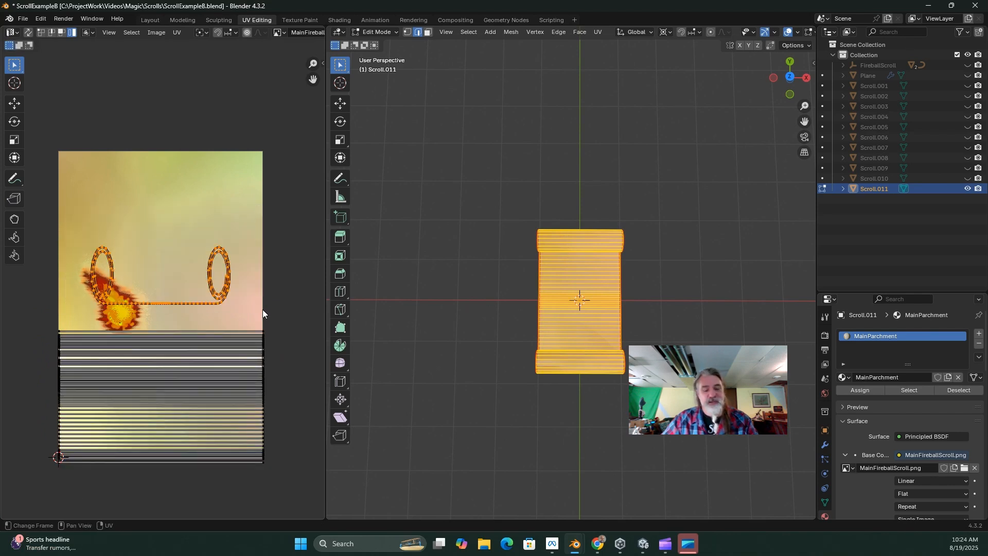
pyautogui.press('g')
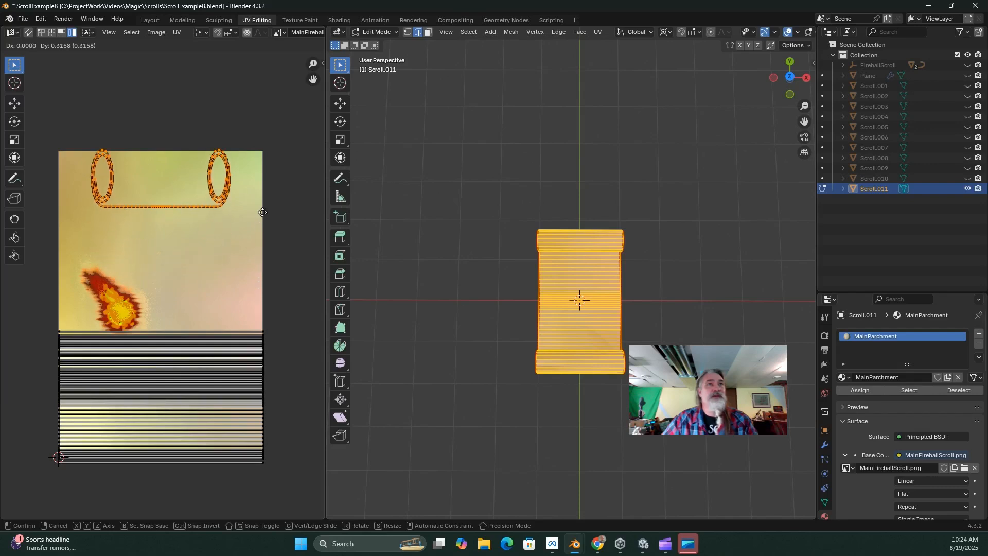
pyautogui.click(288, 230)
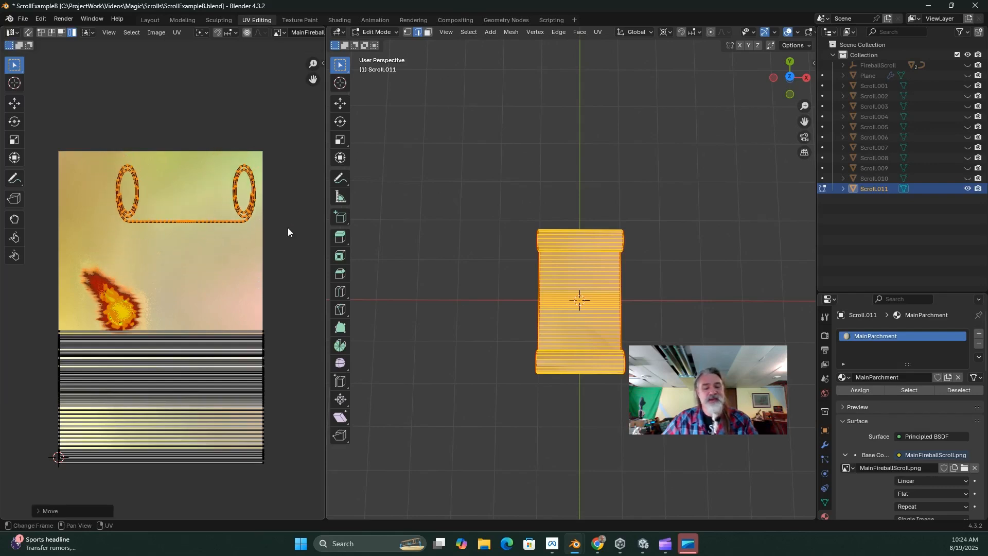
pyautogui.write('r90')
pyautogui.press('Return')
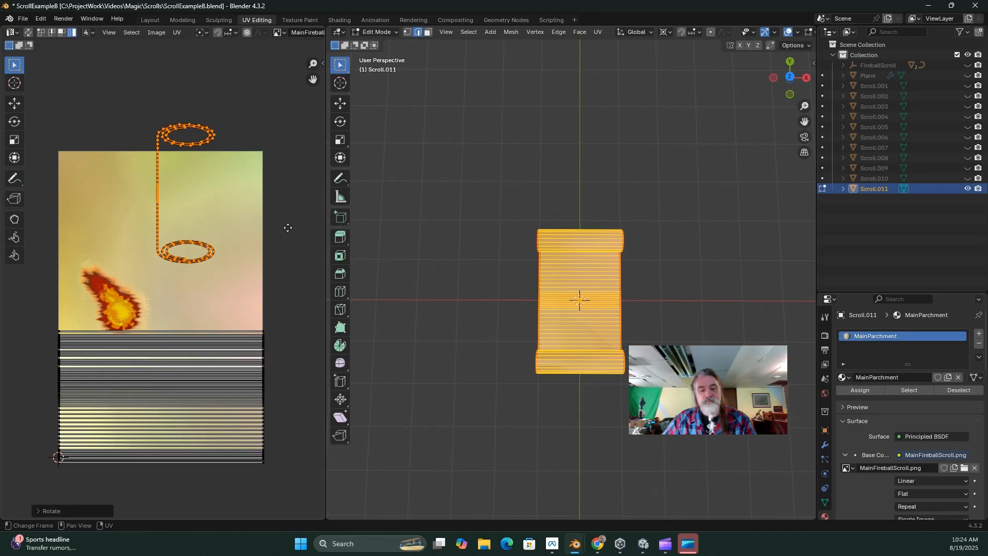
pyautogui.press('g')
pyautogui.click(11, 258)
# Move the parchment UV island back up so that it covers the fireball on the image
pyautogui.moveTo(47, 283); pyautogui.dragTo(174, 498)
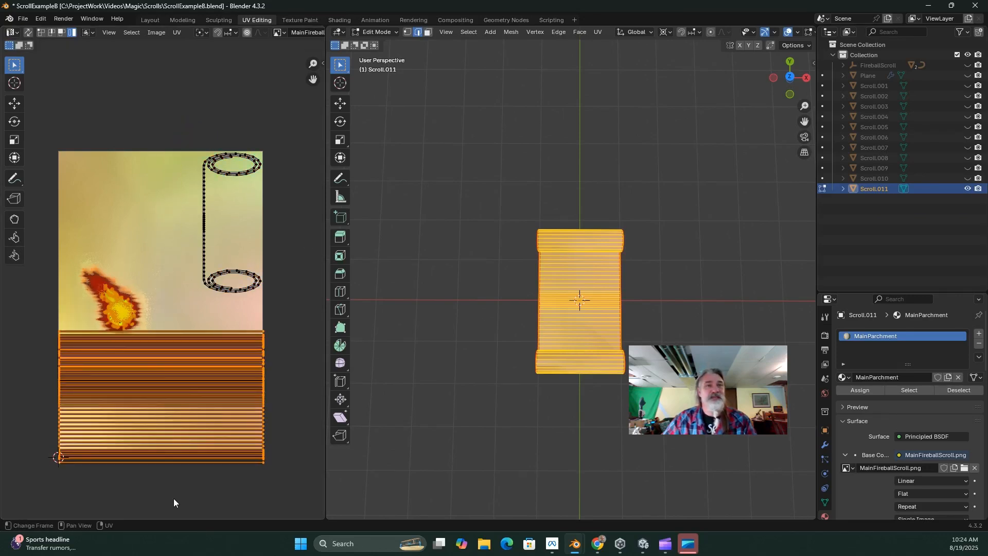
pyautogui.press('g')
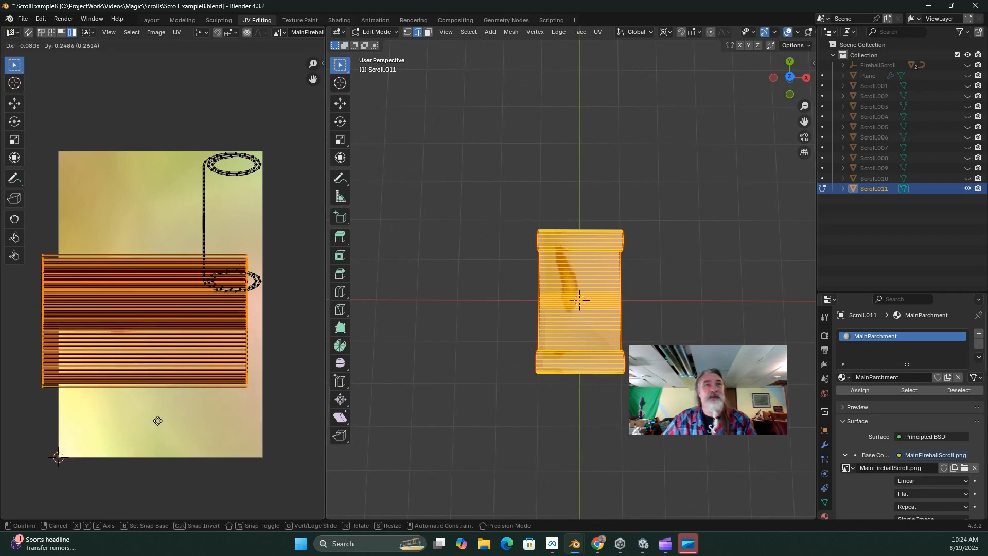
pyautogui.click(126, 402)
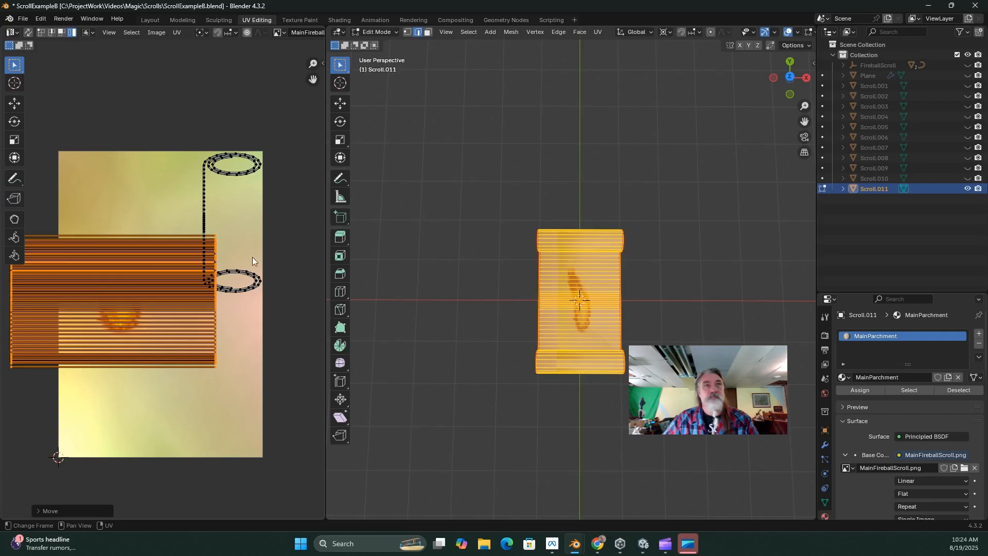
# Resize the parchment UV island around the fireball, narrowing it along X and stretching it about 1.28 times along Y
pyautogui.press('s')
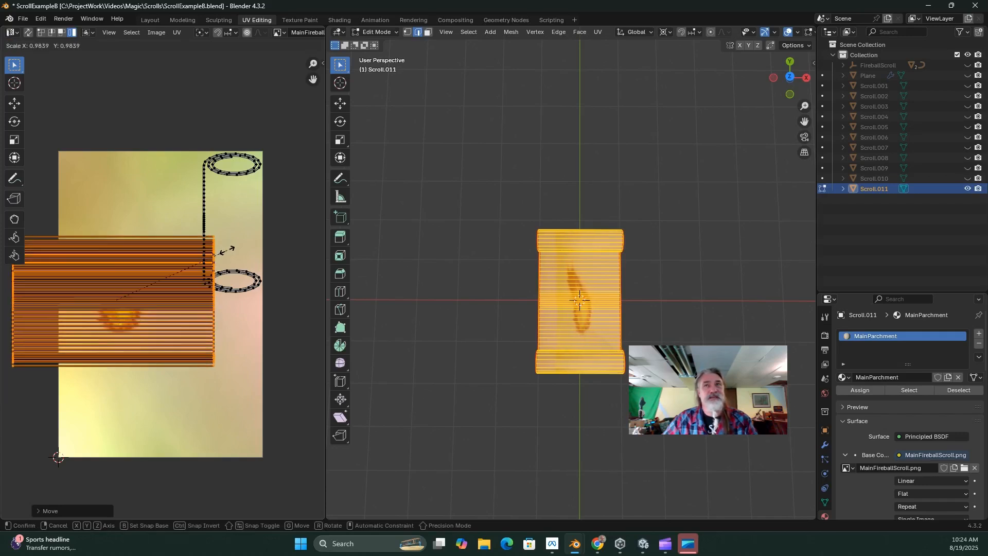
pyautogui.click(243, 252)
pyautogui.press('s')
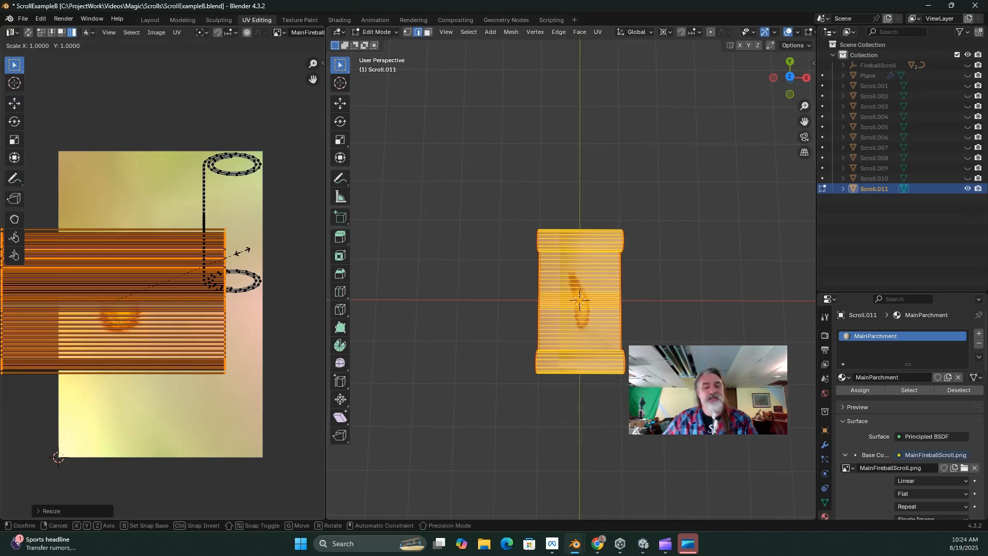
pyautogui.press('x')
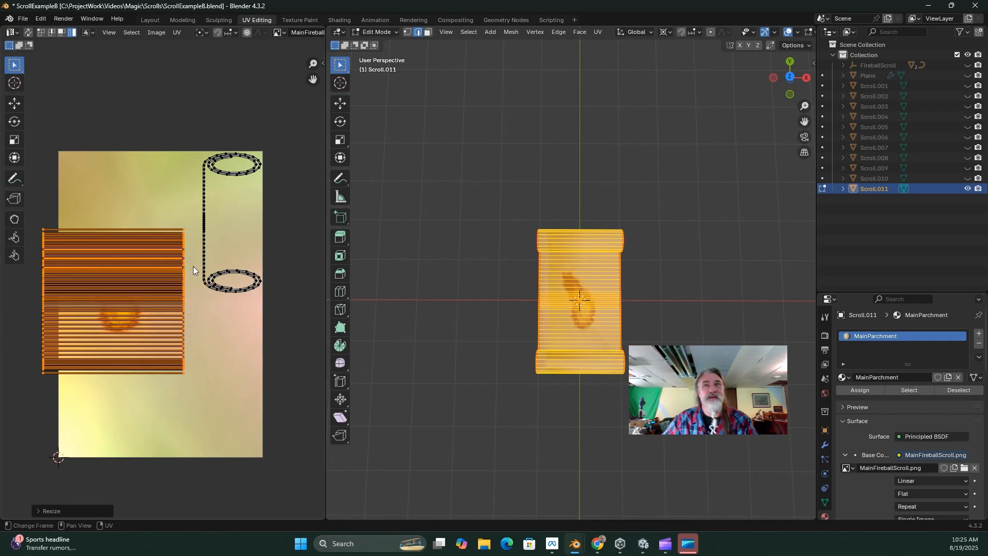
pyautogui.click(162, 298)
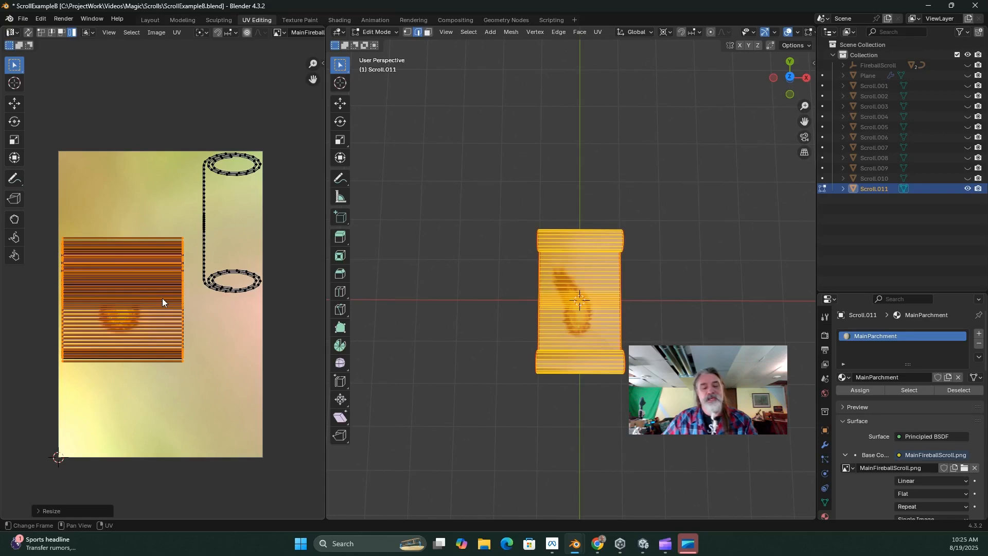
pyautogui.press('s')
pyautogui.press('y')
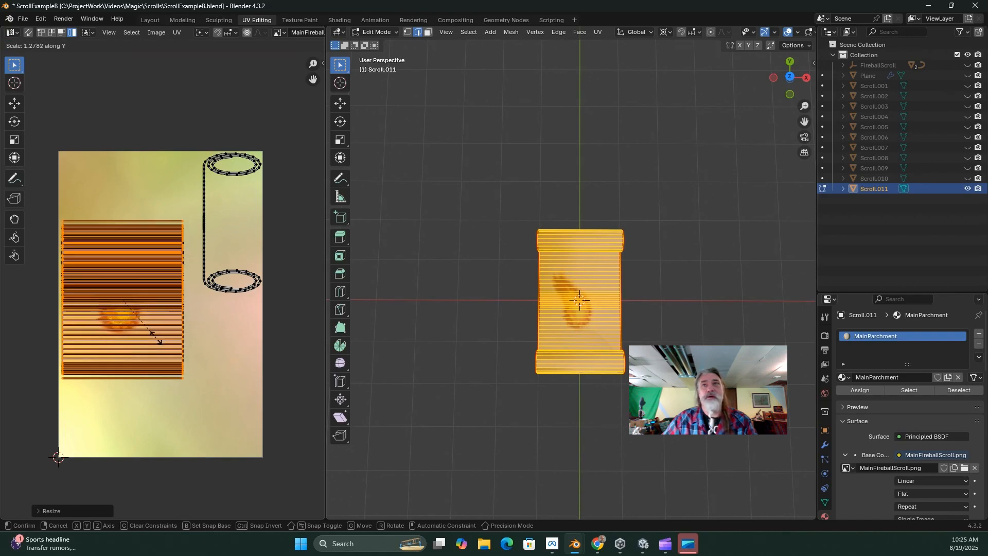
pyautogui.click(156, 337)
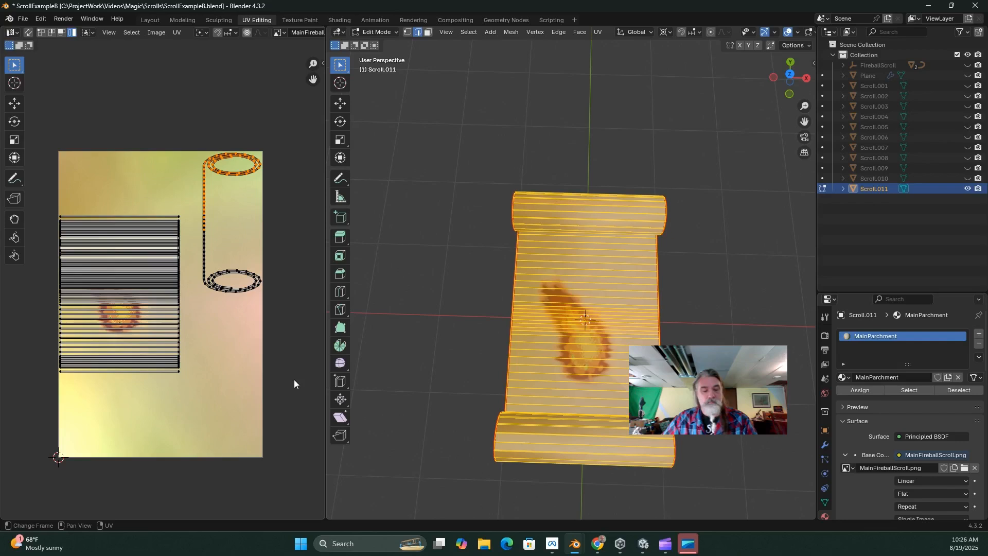
# Select all faces of one rolled end in edit mode with see-through display, including its hidden inner layers
pyautogui.moveTo(538, 400); pyautogui.dragTo(426, 305, button='middle')
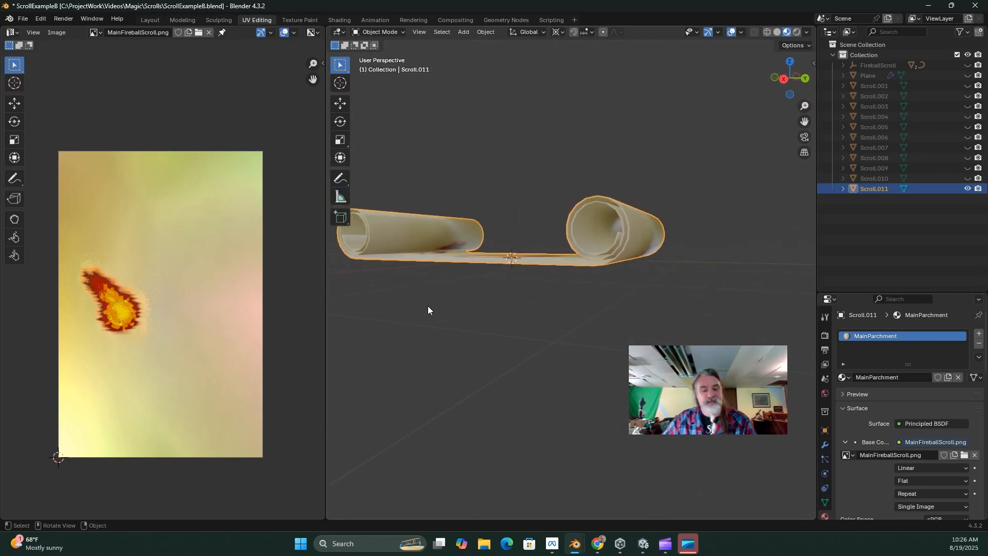
pyautogui.press('Tab')
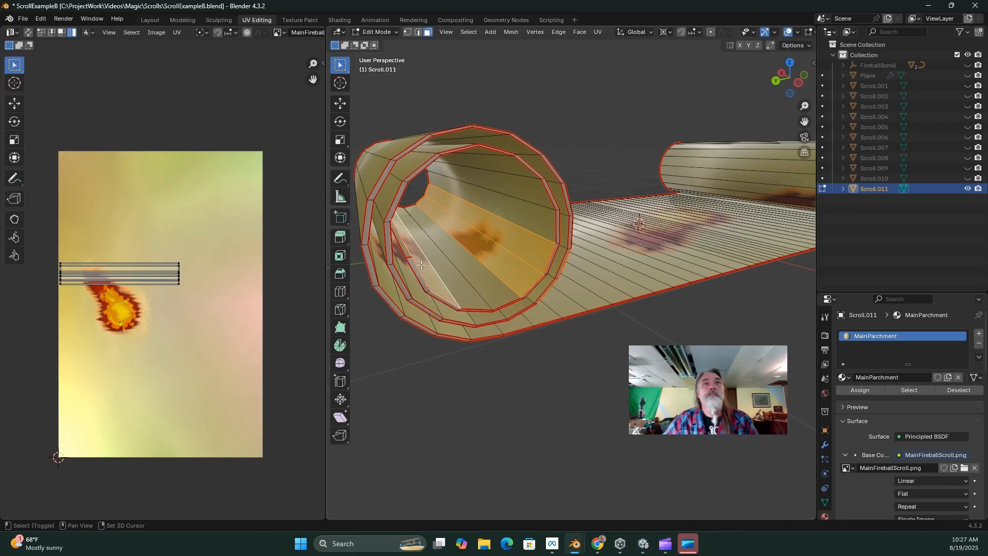
pyautogui.moveTo(418, 270); pyautogui.dragTo(597, 171, button='middle')
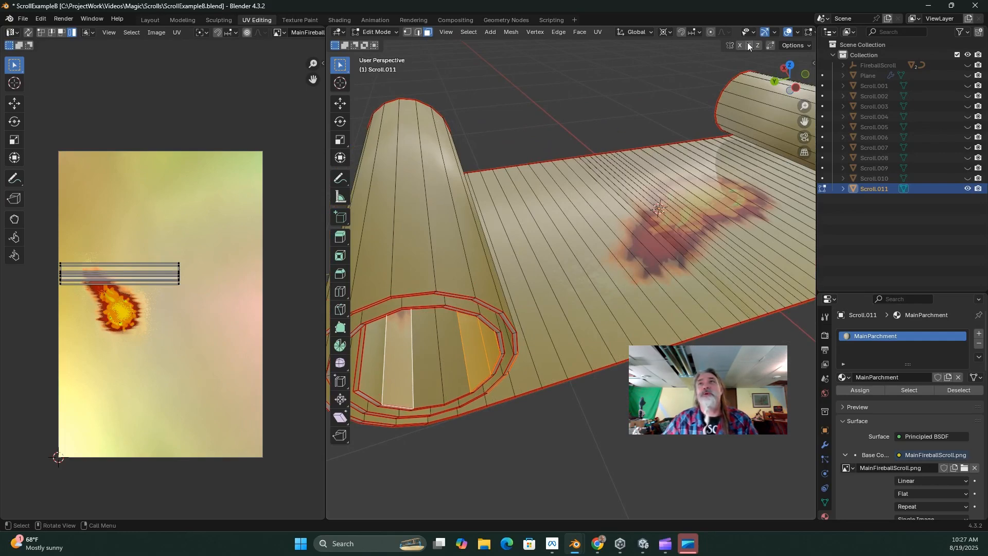
pyautogui.moveTo(379, 178); pyautogui.dragTo(459, 286)
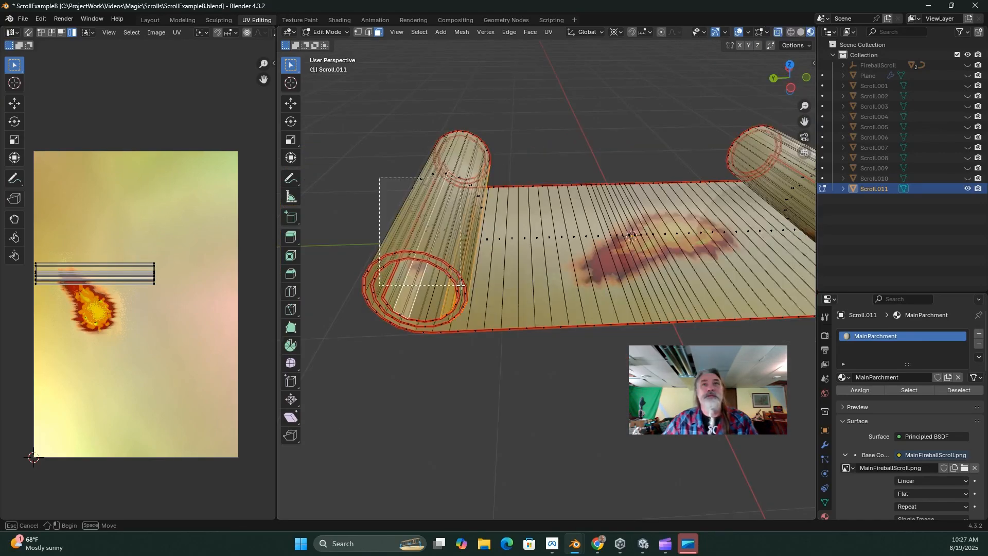
pyautogui.moveTo(460, 286); pyautogui.dragTo(393, 257, button='middle')
pyautogui.moveTo(377, 100); pyautogui.dragTo(482, 238)
pyautogui.moveTo(443, 149); pyautogui.dragTo(484, 240)
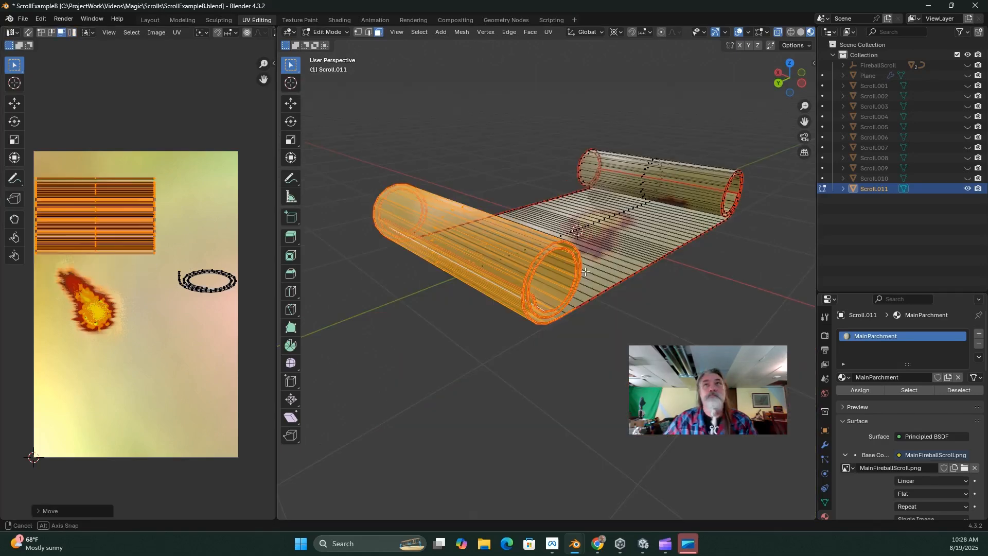
# Select the faces of the opposite rolled end and check the fireball's placement on the parchment
pyautogui.moveTo(422, 180); pyautogui.dragTo(571, 180, button='middle')
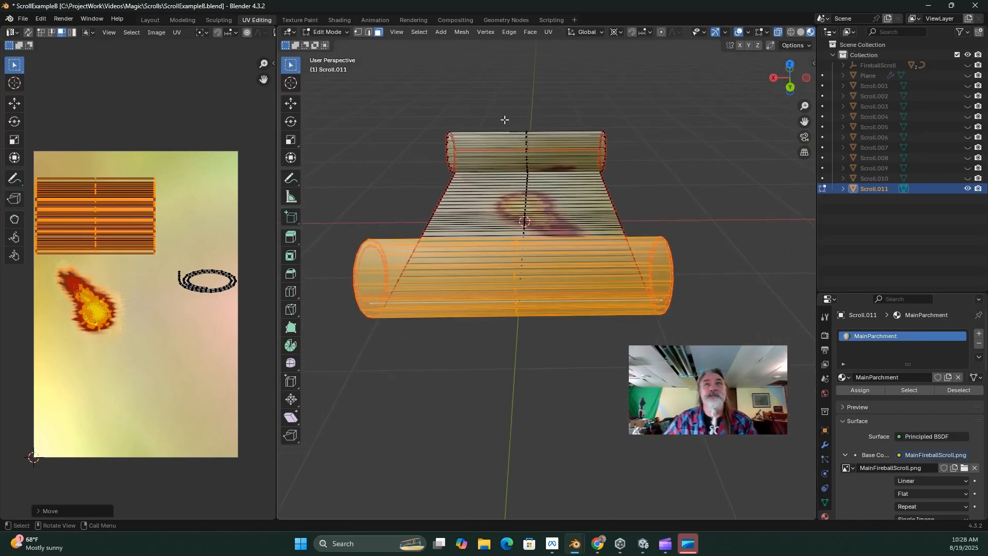
pyautogui.moveTo(504, 113); pyautogui.dragTo(571, 174)
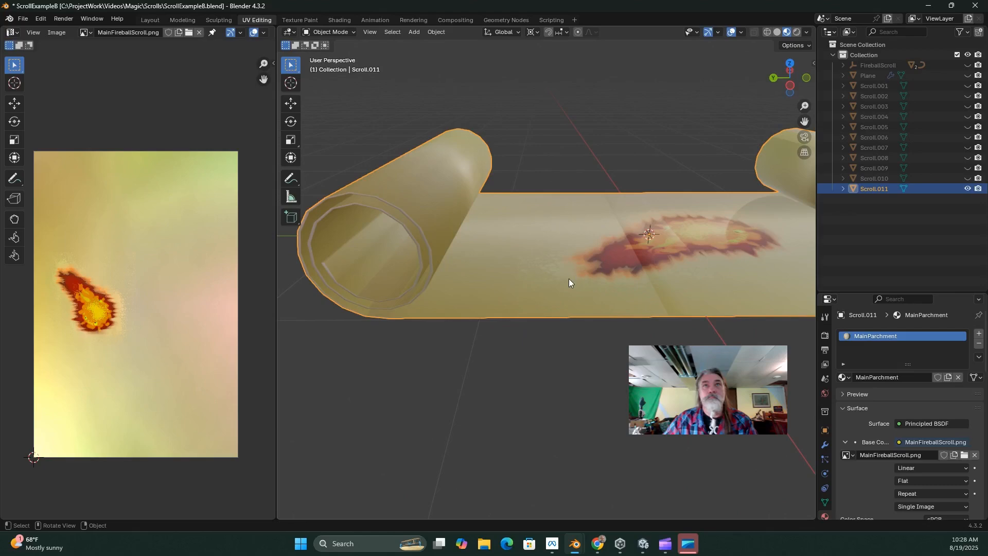
pyautogui.moveTo(569, 279); pyautogui.dragTo(436, 286, button='middle')
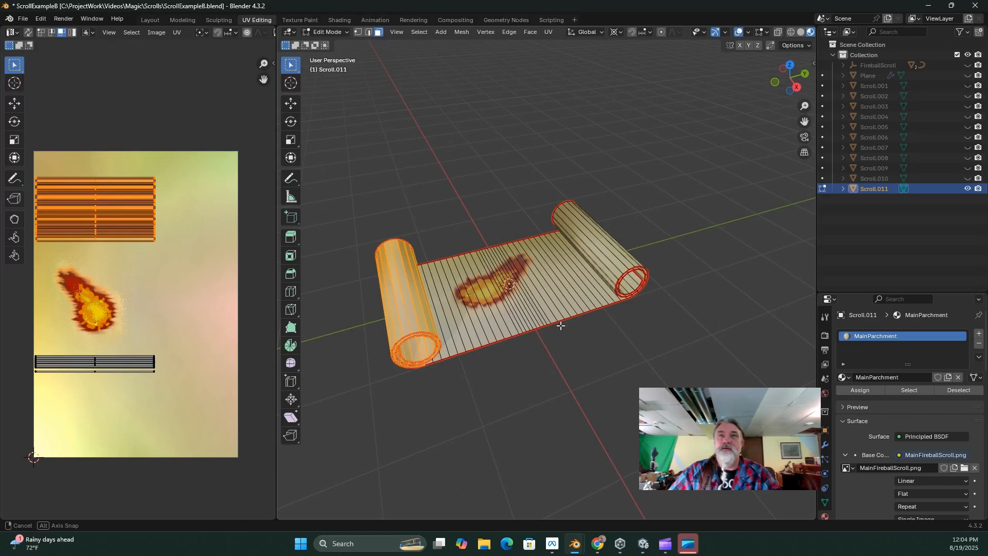
pyautogui.moveTo(558, 324); pyautogui.dragTo(546, 332, button='middle')
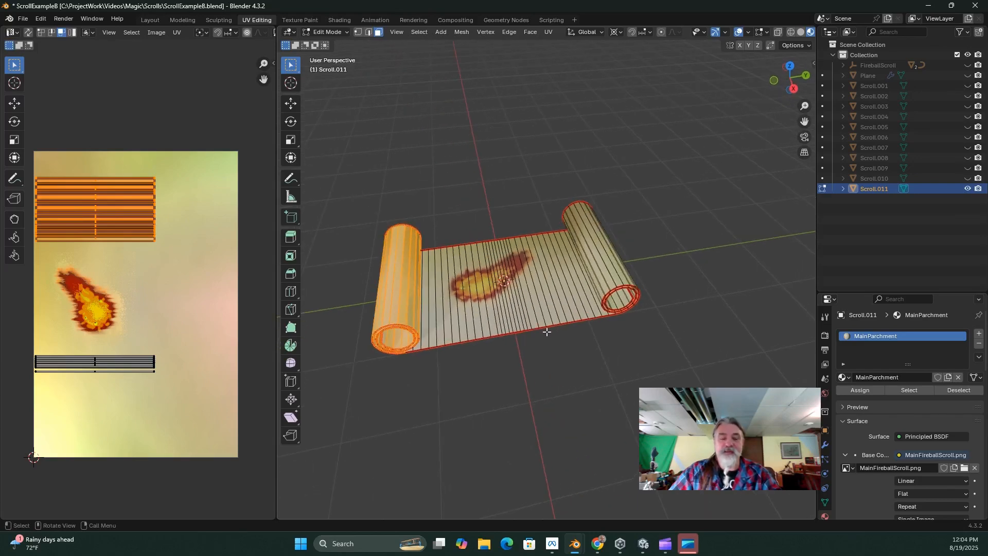
# Return to object mode and unhide the meshes Scroll.001 through Scroll.010
pyautogui.press('Tab')
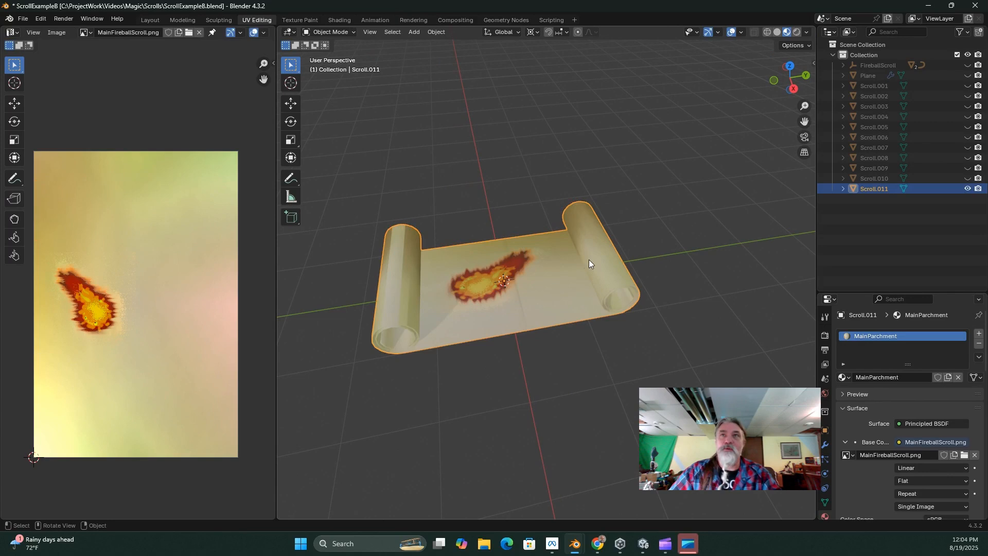
pyautogui.click(967, 178)
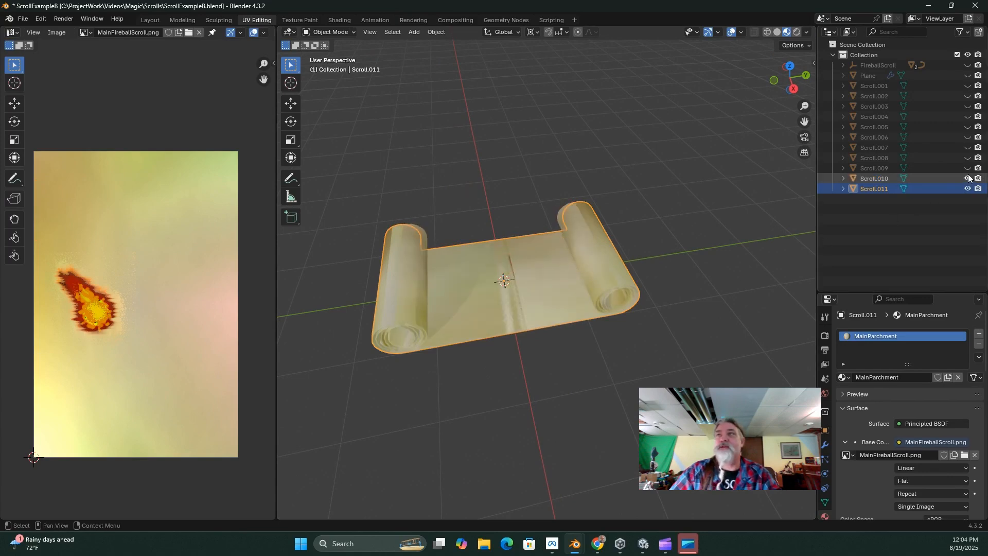
pyautogui.moveTo(968, 171); pyautogui.dragTo(967, 85)
pyautogui.moveTo(613, 178); pyautogui.dragTo(631, 181, button='middle')
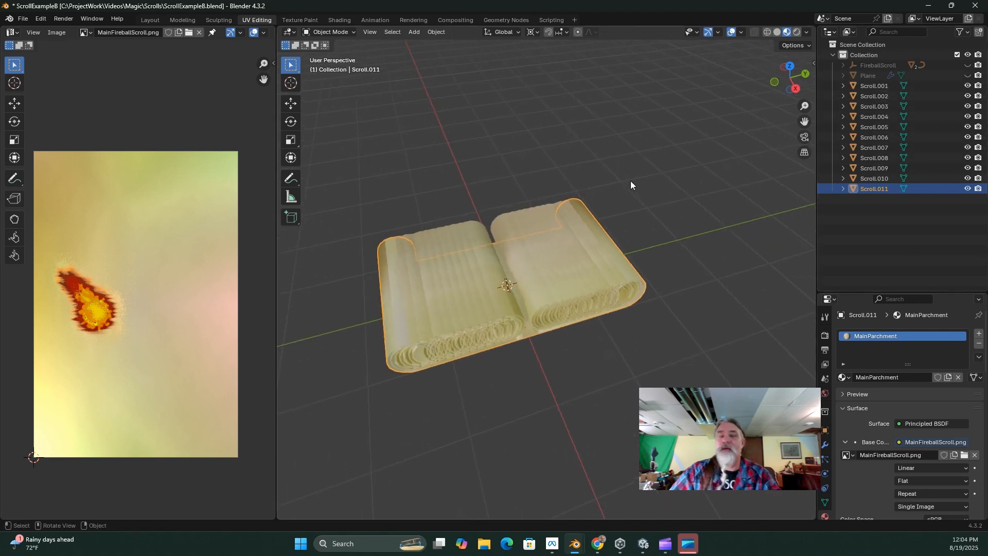
# Select Scroll.001 through Scroll.011 with Scroll.011 active and copy its UV maps to the other scroll meshes
pyautogui.press('a')
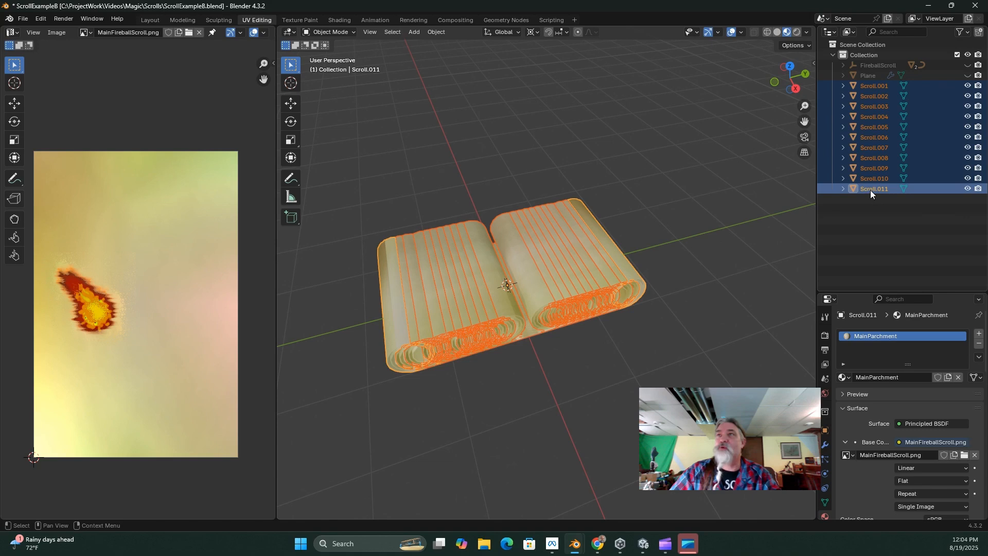
pyautogui.moveTo(690, 255); pyautogui.dragTo(652, 278, button='middle')
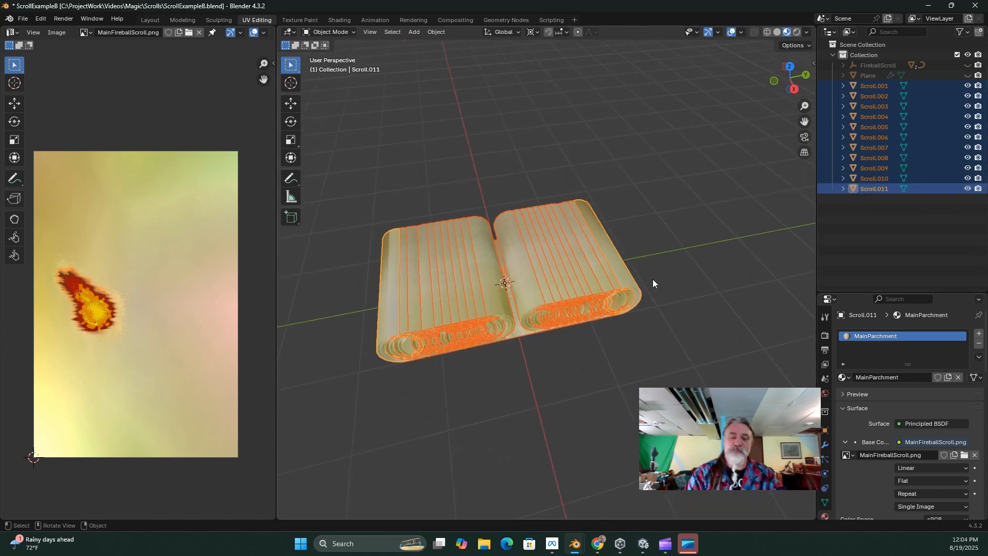
pyautogui.hotkey('ctrl', 'l')
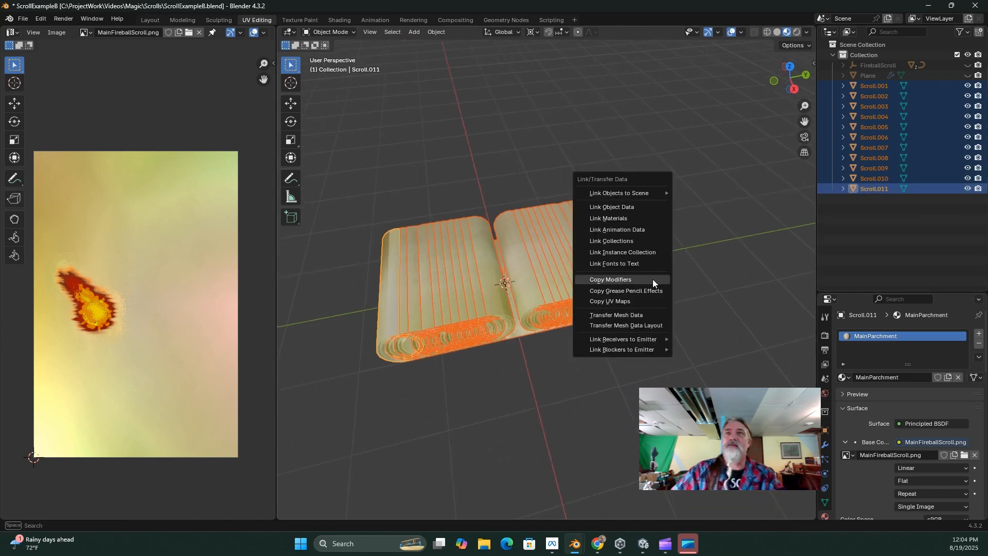
pyautogui.click(624, 299)
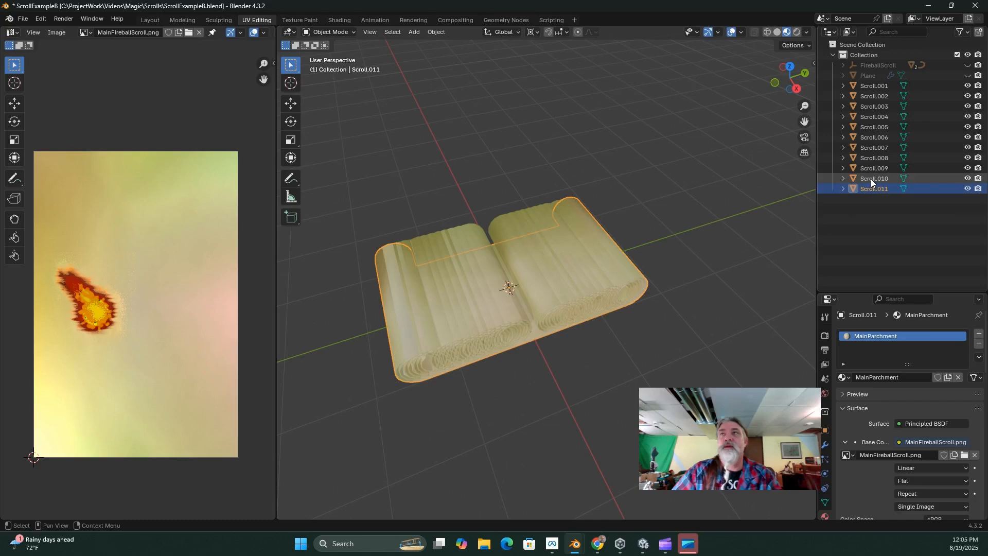
# Inspect Scroll.010's UV layout against the fireball image with all of its geometry selected in edit mode
pyautogui.click(870, 178)
pyautogui.moveTo(630, 254); pyautogui.dragTo(635, 252, button='middle')
pyautogui.press('Tab')
pyautogui.scroll(3, 640, 251)
pyautogui.press('a')
pyautogui.scroll(-3, 403, 408)
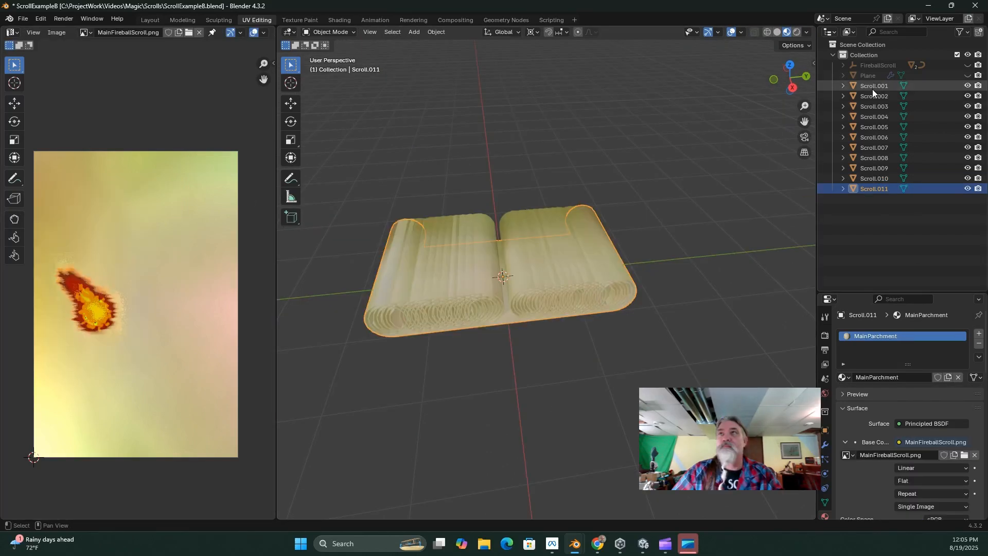
# Link Scroll.011's MainParchment material to Scroll.001 through Scroll.010, selecting all the scrolls with Scroll.011 active
pyautogui.keyDown('shift'); pyautogui.click(872, 87); pyautogui.keyUp('shift')
pyautogui.moveTo(706, 233); pyautogui.dragTo(691, 267, button='middle')
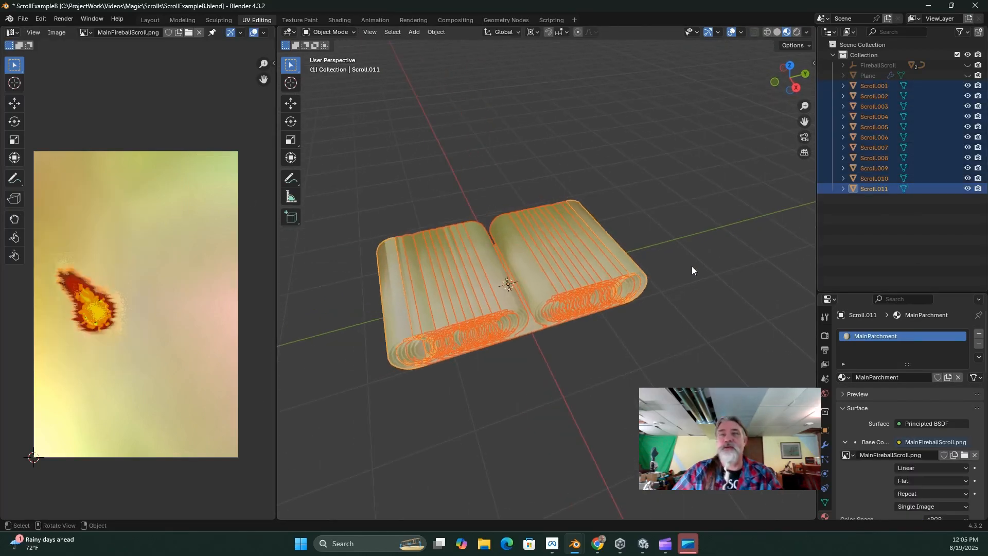
pyautogui.hotkey('ctrl', 'l')
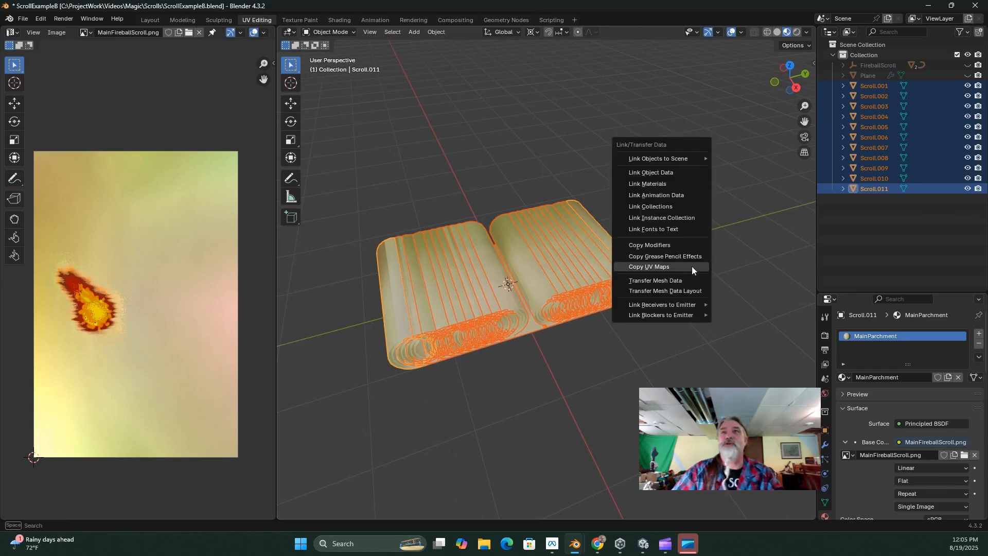
pyautogui.click(672, 184)
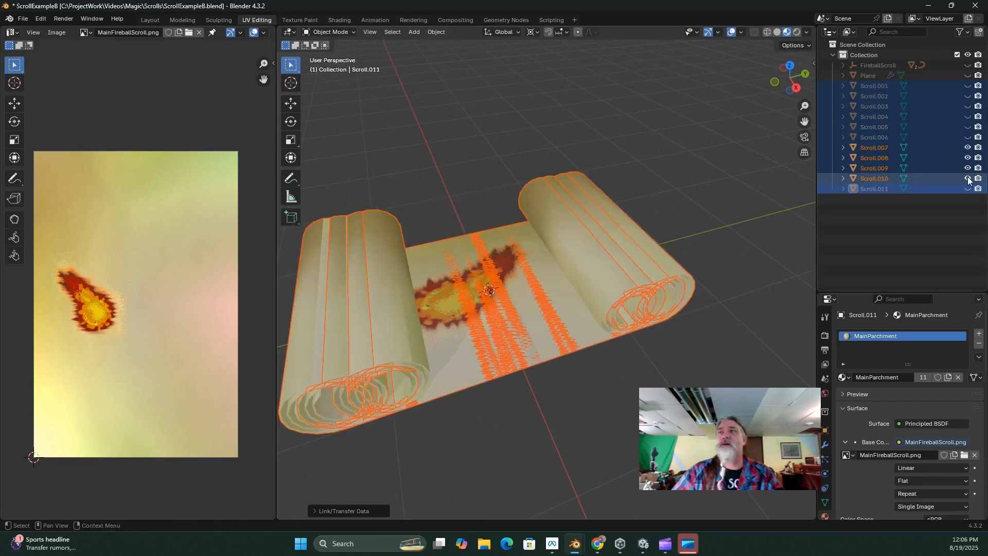
# Hide Scroll.010, Scroll.009, Scroll.008 and Scroll.007 one after another, checking the fireball's placement on Scroll.007 before hiding it
pyautogui.click(968, 179)
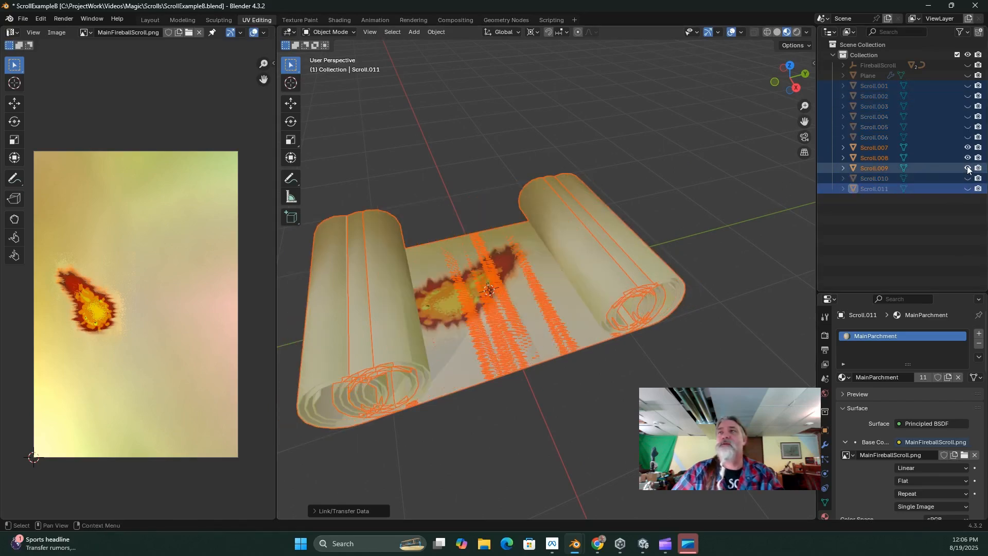
pyautogui.click(967, 168)
pyautogui.click(968, 158)
pyautogui.scroll(-2, 586, 247)
pyautogui.scroll(4, 565, 258)
pyautogui.moveTo(549, 280); pyautogui.dragTo(585, 300, button='middle')
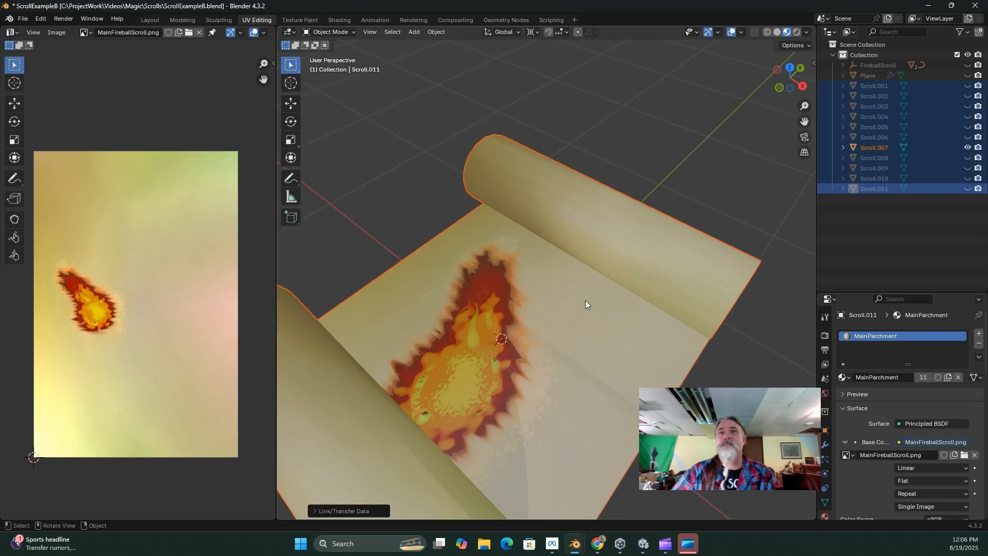
pyautogui.scroll(-4, 585, 301)
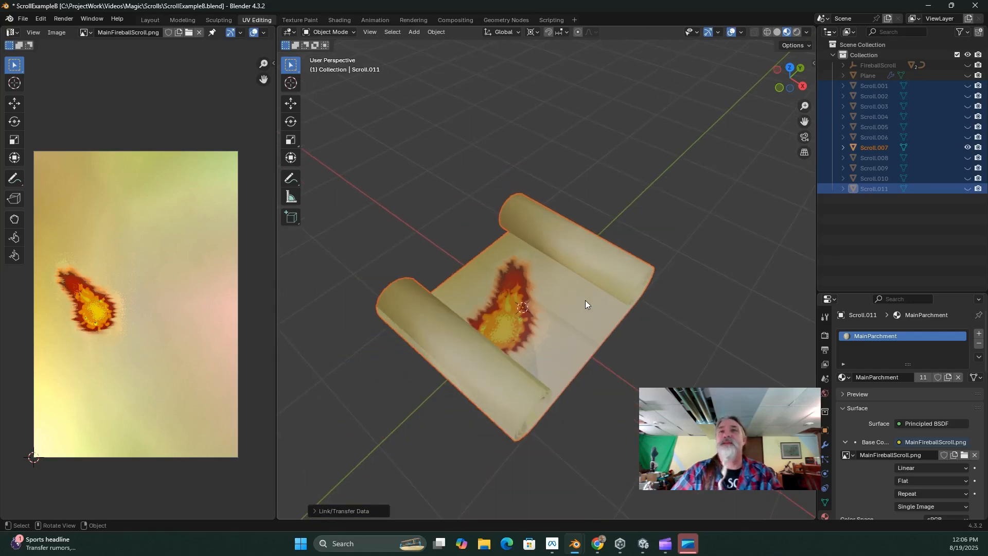
pyautogui.click(967, 148)
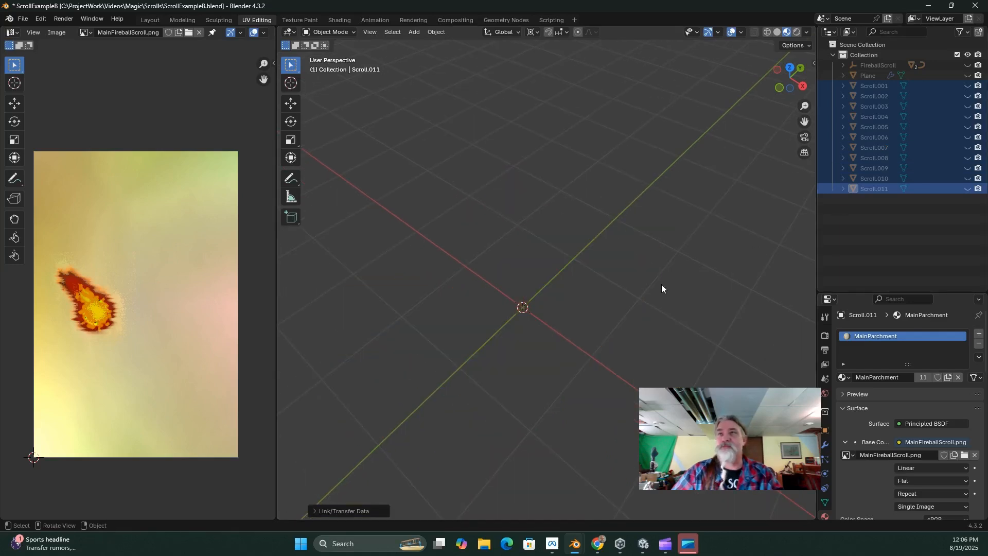
pyautogui.scroll(-1, 602, 289)
pyautogui.scroll(-1, 599, 289)
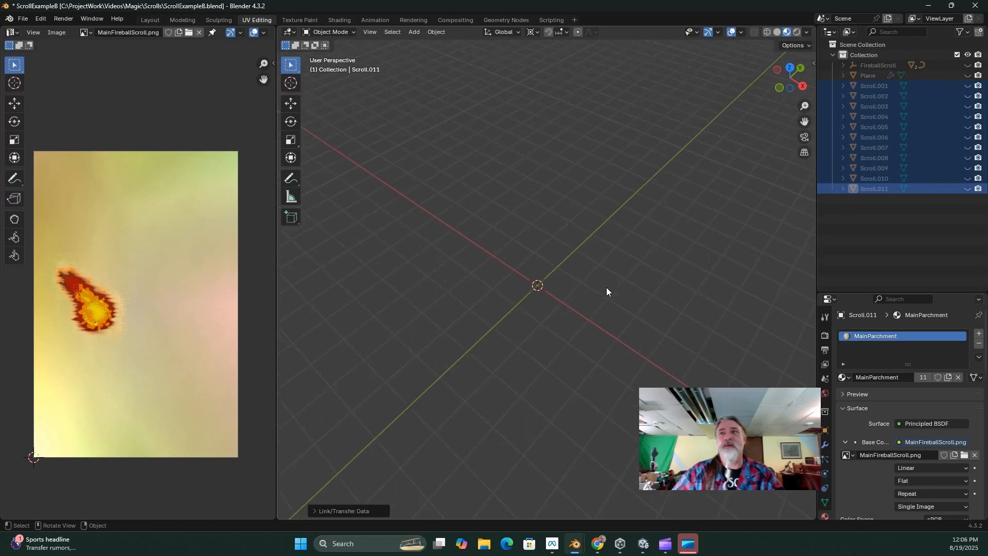
pyautogui.scroll(-1, 650, 297)
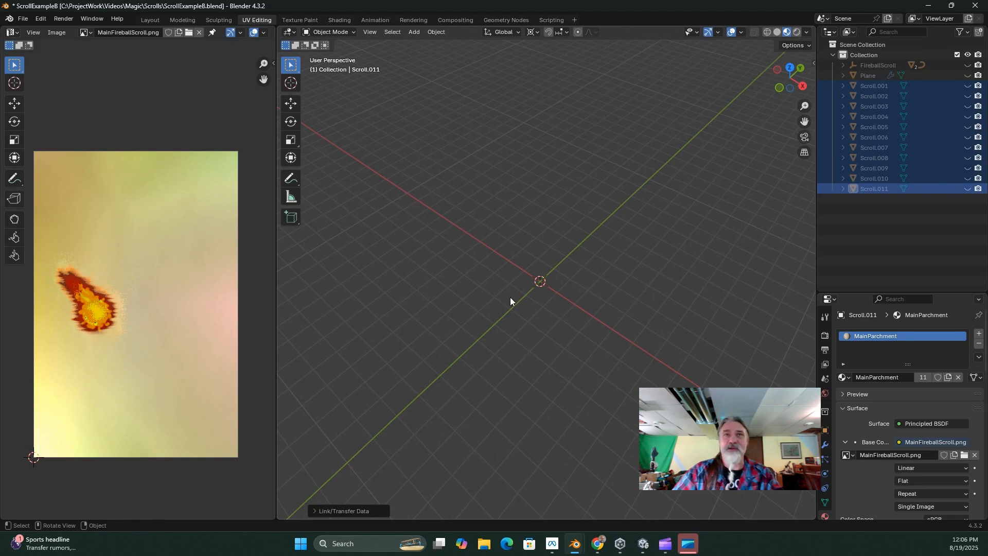
pyautogui.scroll(-1, 669, 301)
pyautogui.scroll(13, 674, 301)
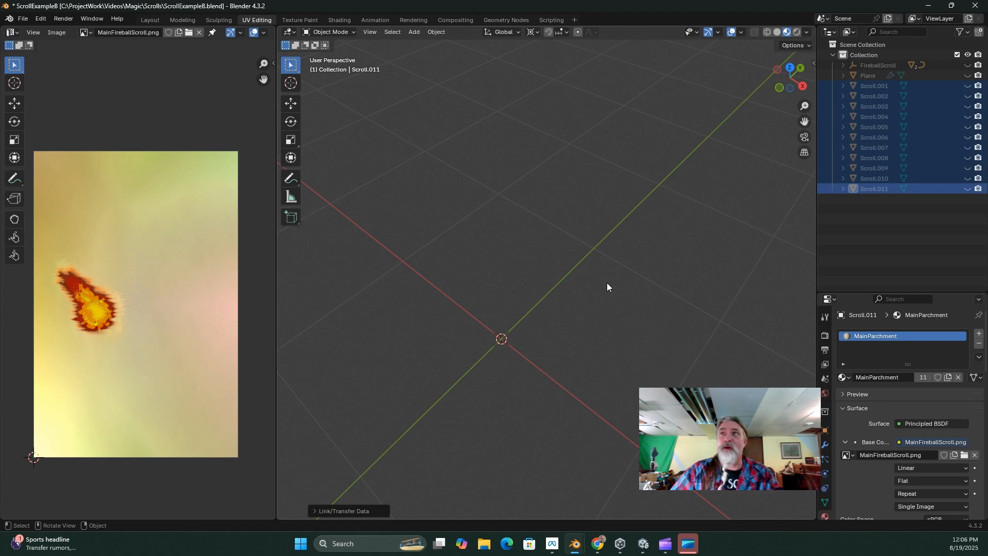
pyautogui.scroll(-3, 622, 307)
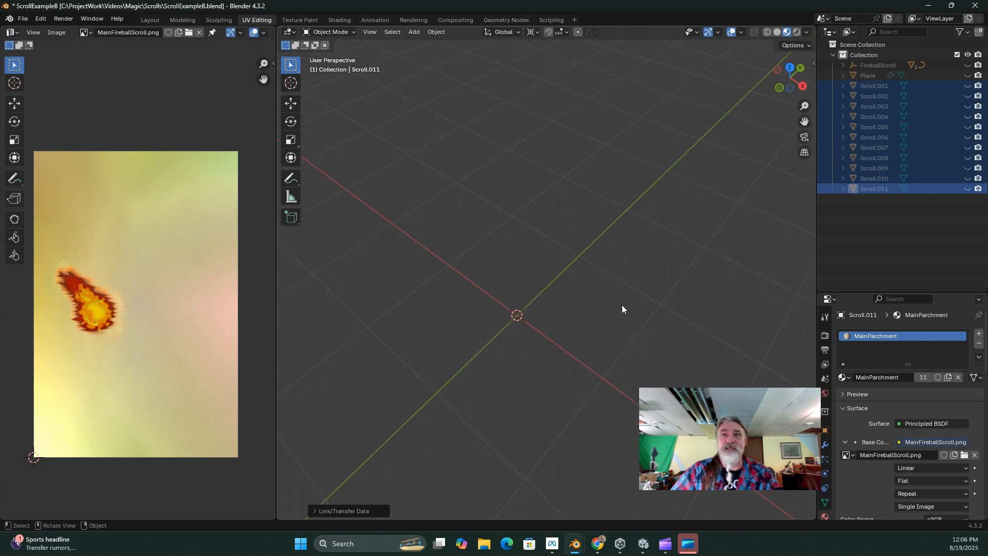